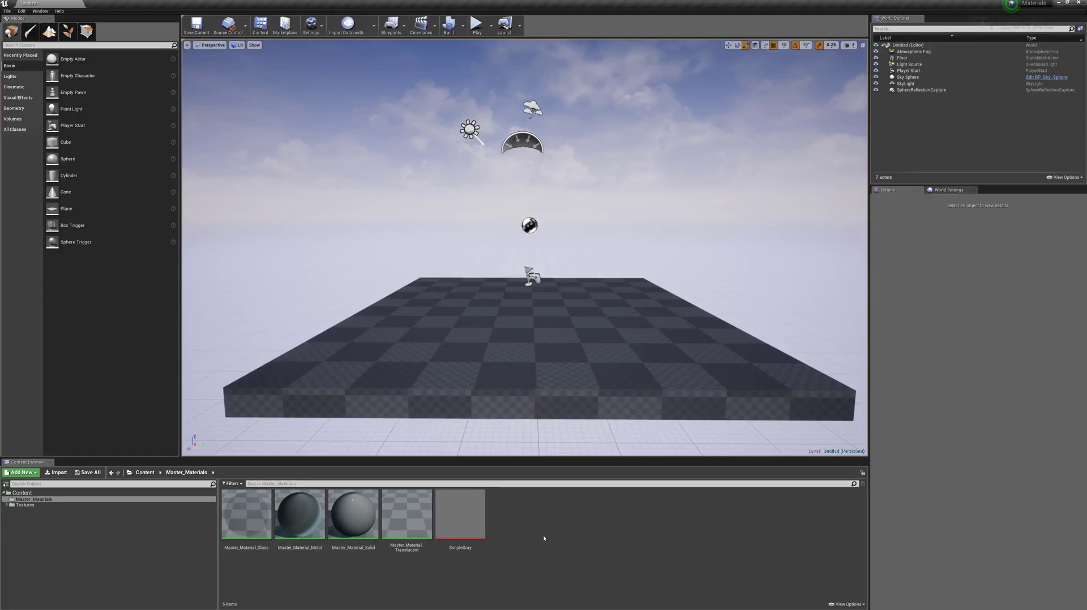
Select the Master_Material_Solid asset in the Master_Materials folder
click(351, 531)
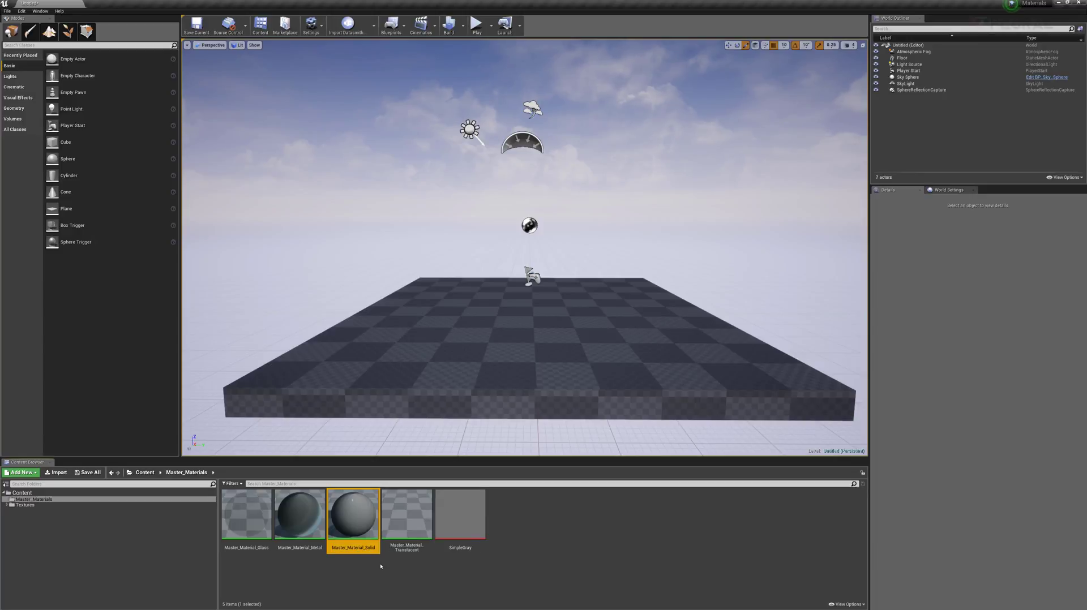
Open Master_Material_Solid maximized, frame all its parameter nodes and close the Stats panel
double_click(351, 517)
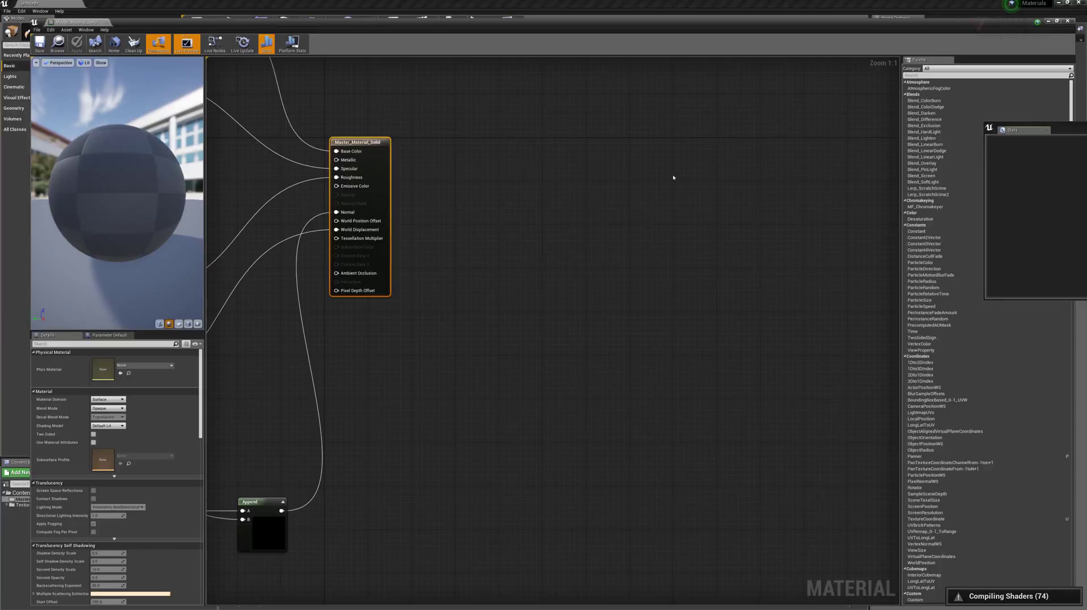
click(747, 69)
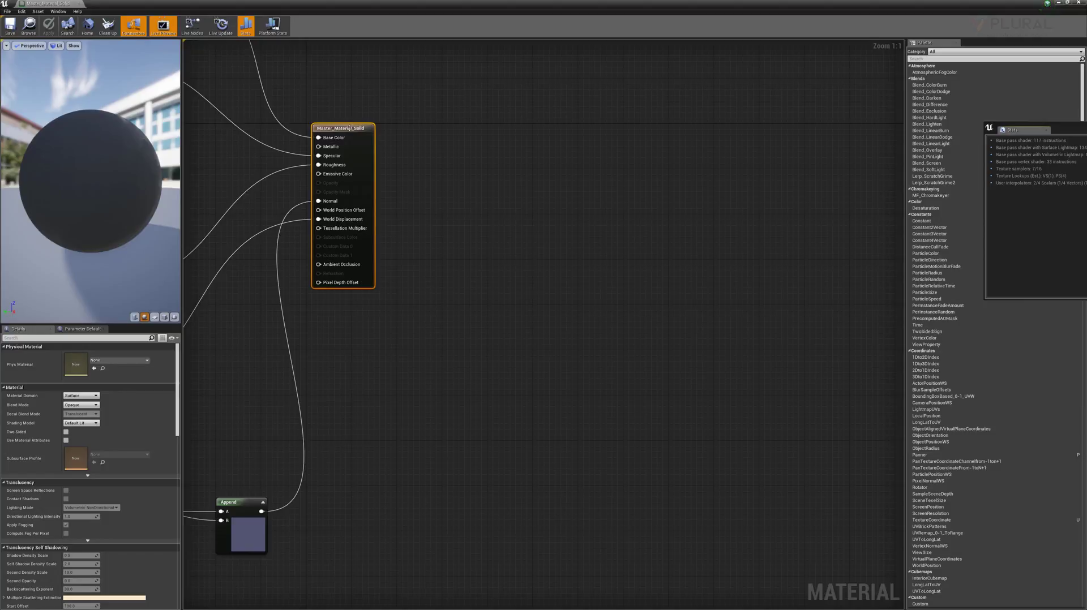
drag(351, 130, 492, 130)
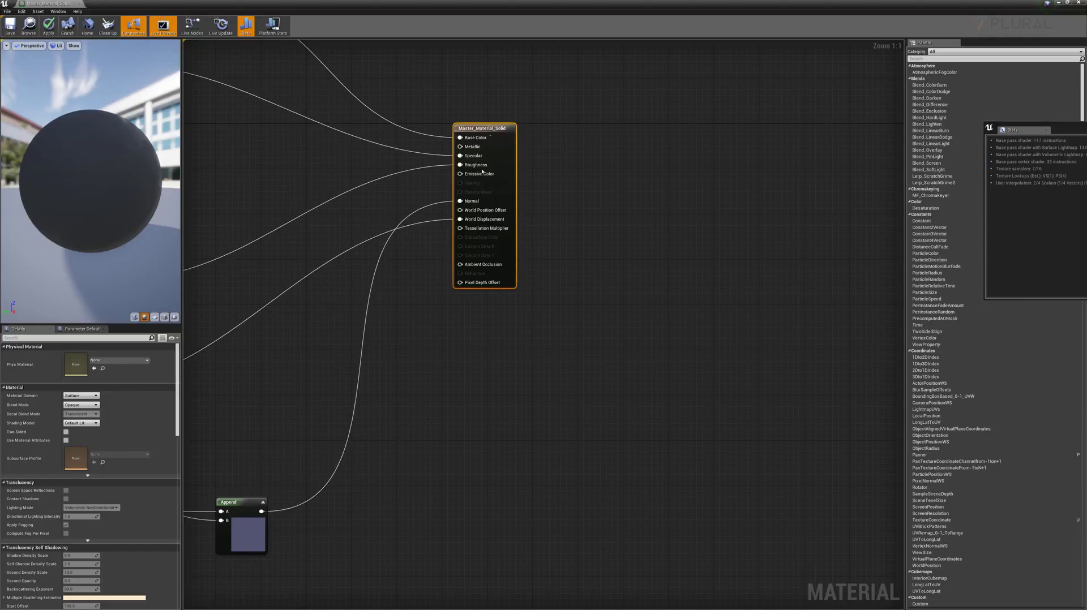
right_drag(316, 211, 598, 284)
scroll(598, 284, down, 1)
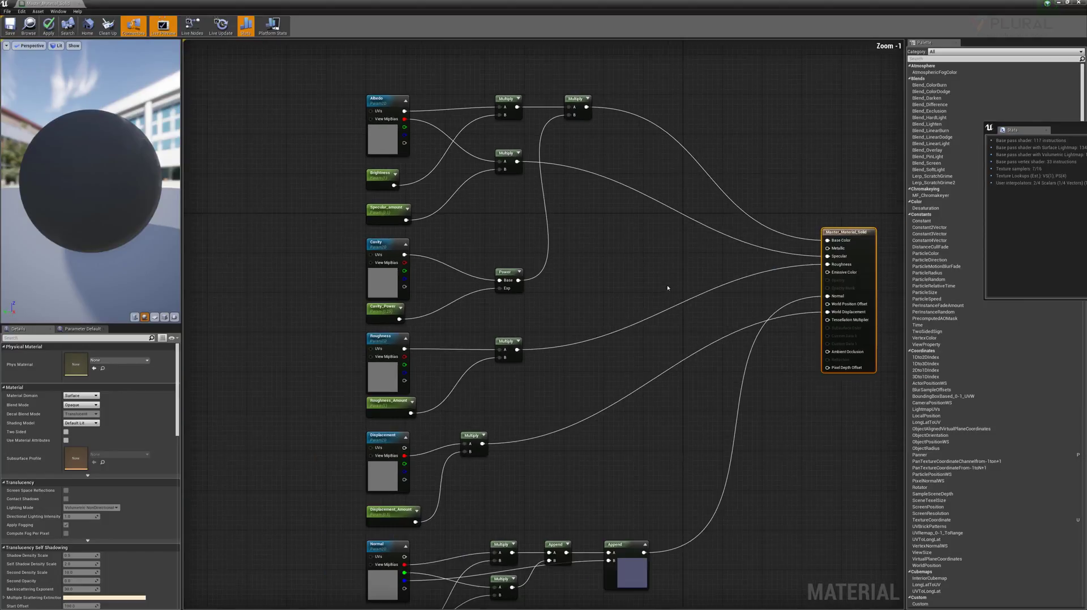
right_drag(643, 492, 636, 445)
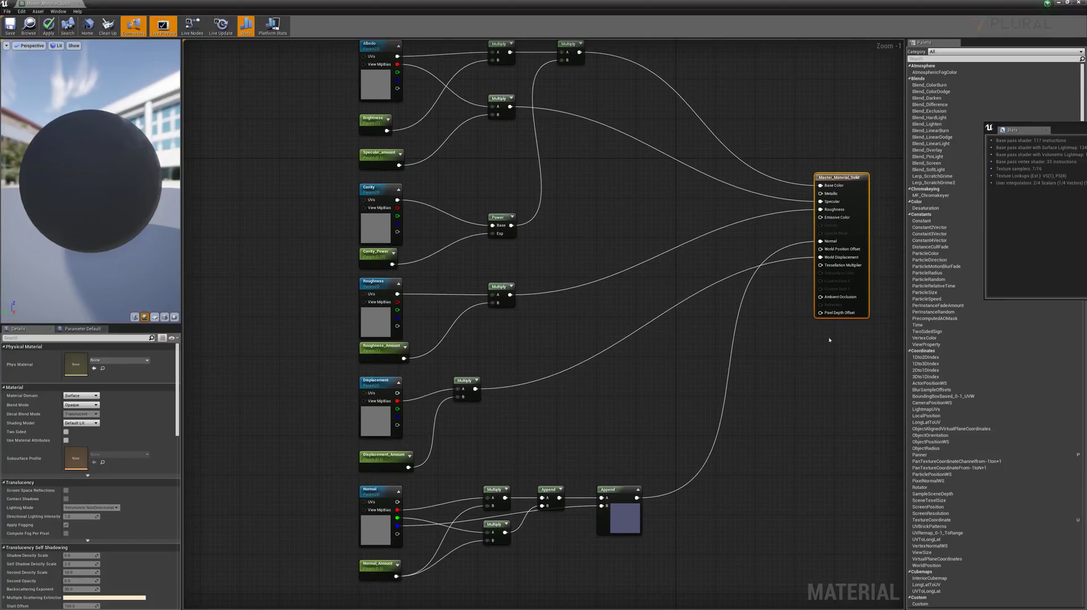
click(245, 26)
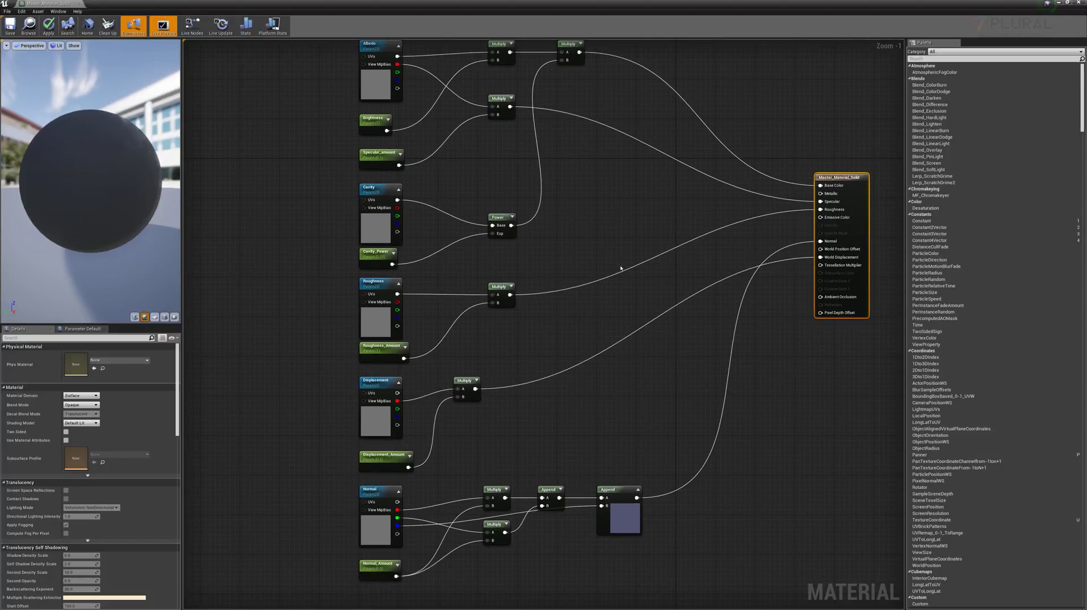
right_drag(776, 229, 760, 253)
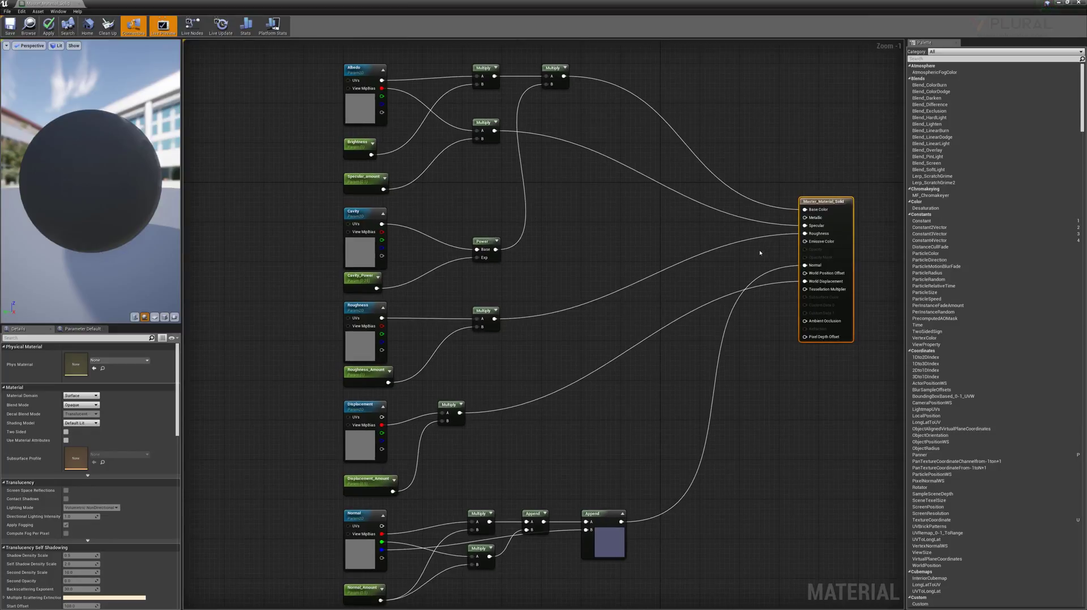
key(F10)
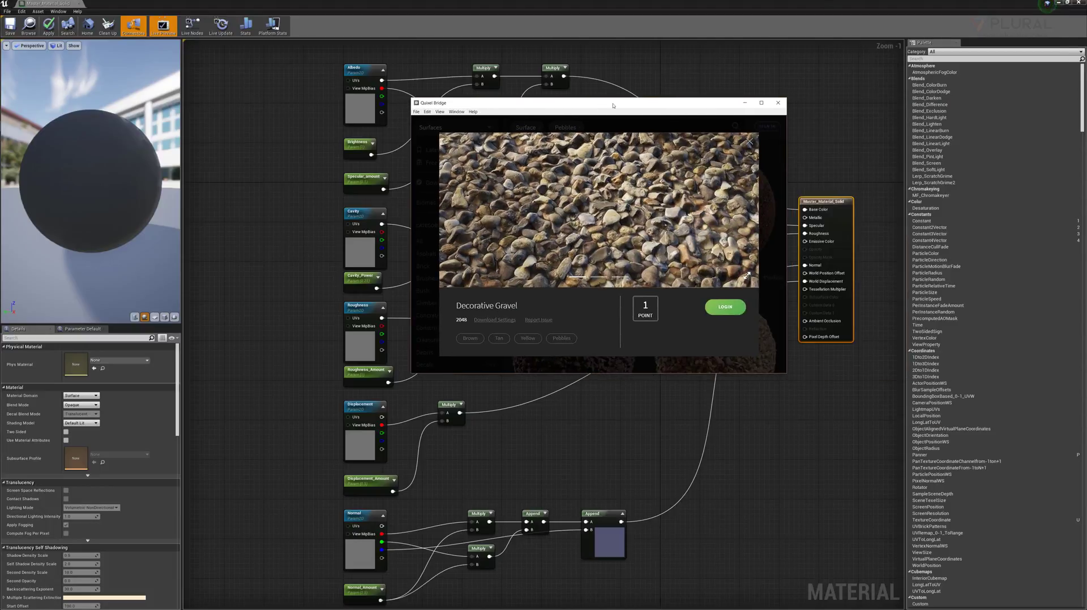
Browse Bridge's Surfaces full-screen without the Decorative Gravel preview, then minimize Bridge
double_click(630, 108)
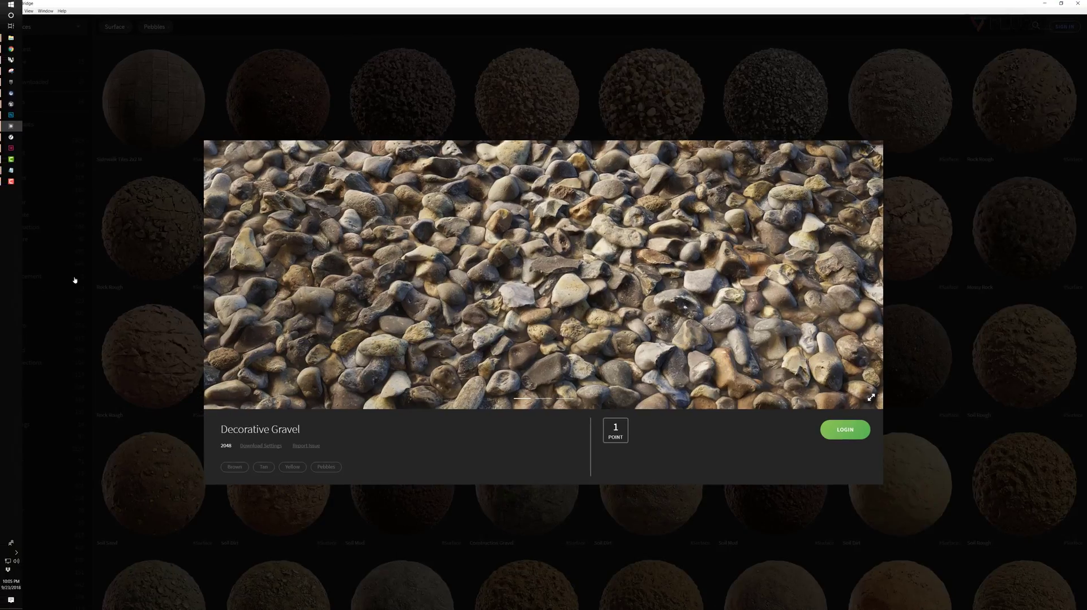
click(42, 283)
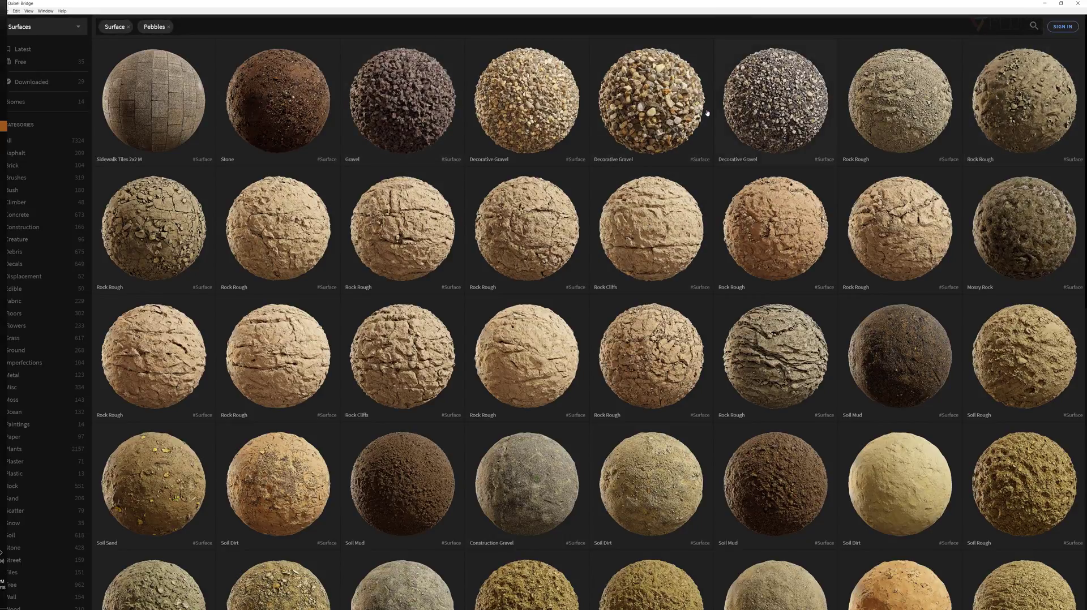
click(1043, 5)
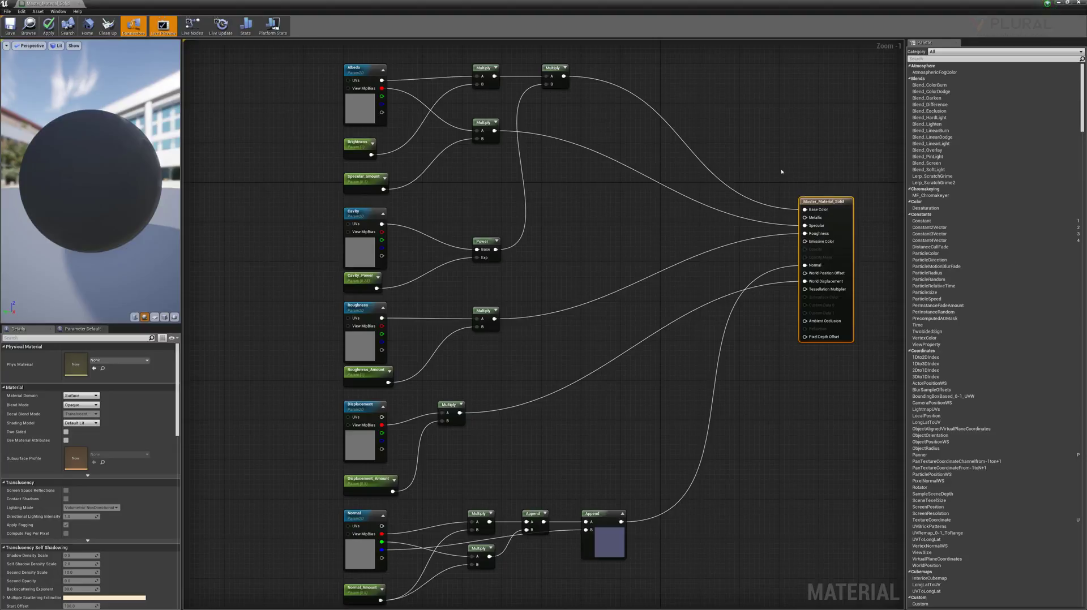
right_drag(638, 82, 672, 148)
scroll(673, 148, up, 1)
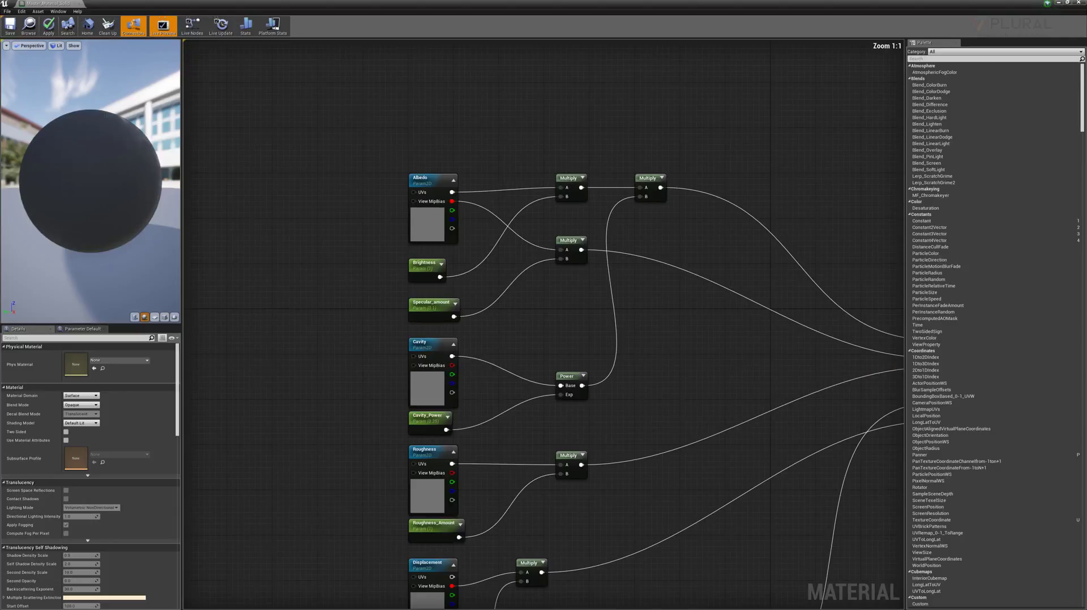
right_drag(429, 189, 406, 217)
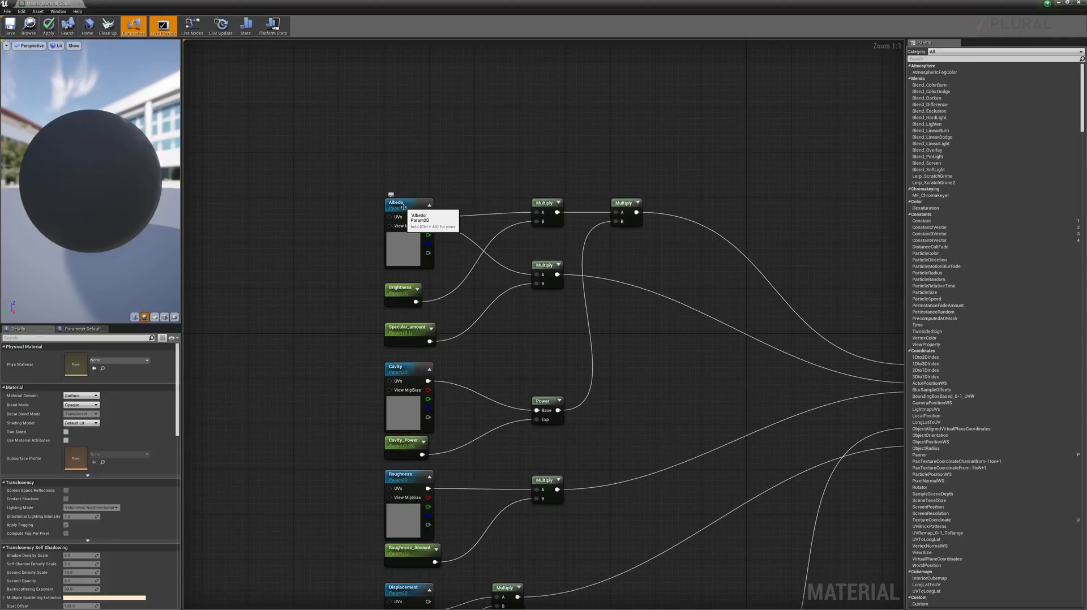
click(406, 217)
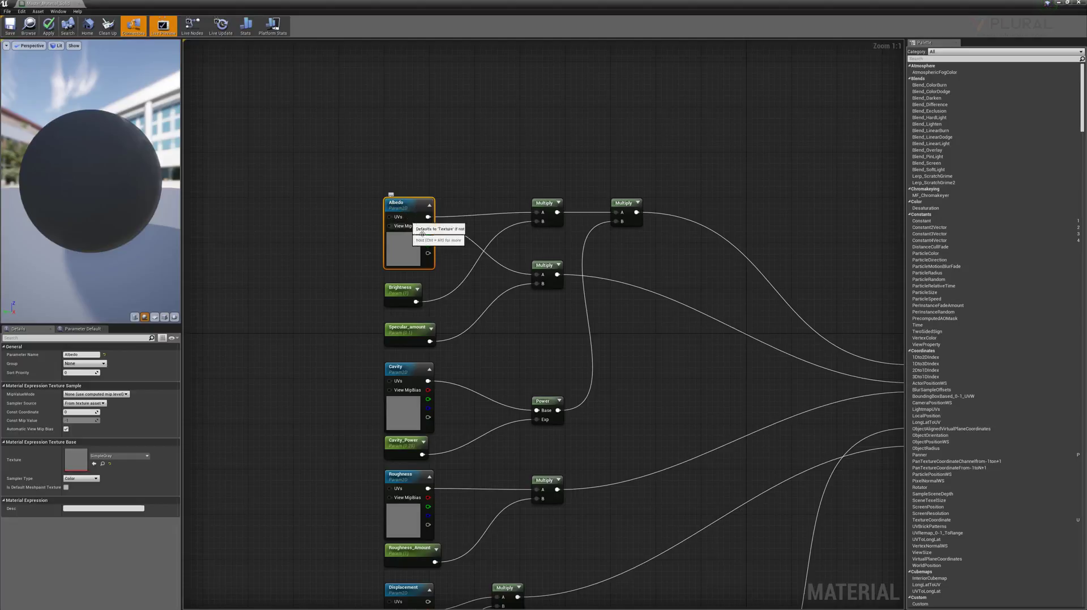
click(400, 289)
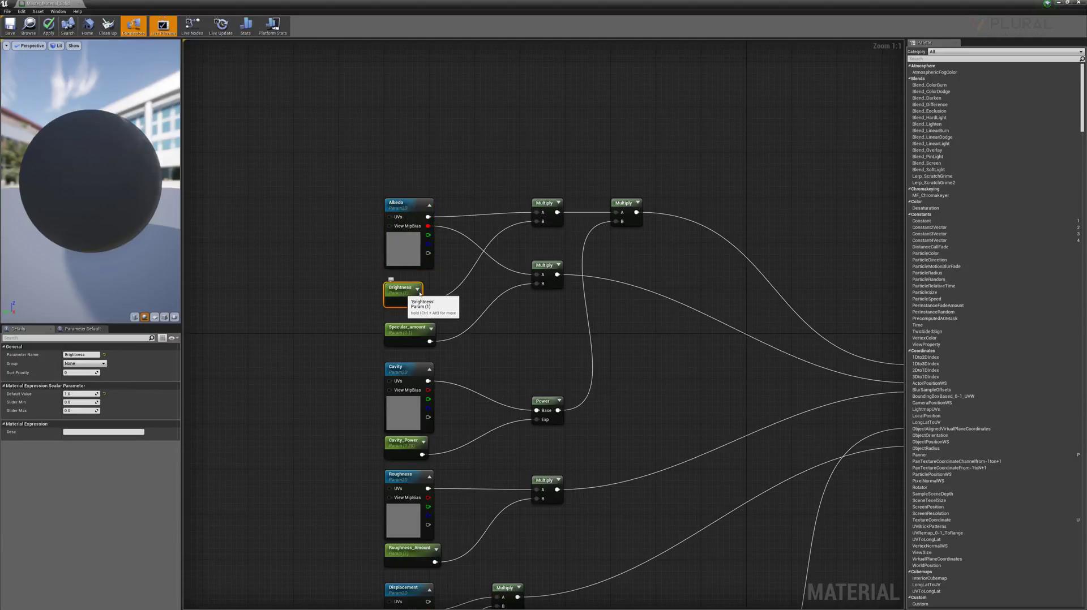
click(549, 211)
right_drag(627, 195, 460, 173)
right_drag(234, 228, 361, 253)
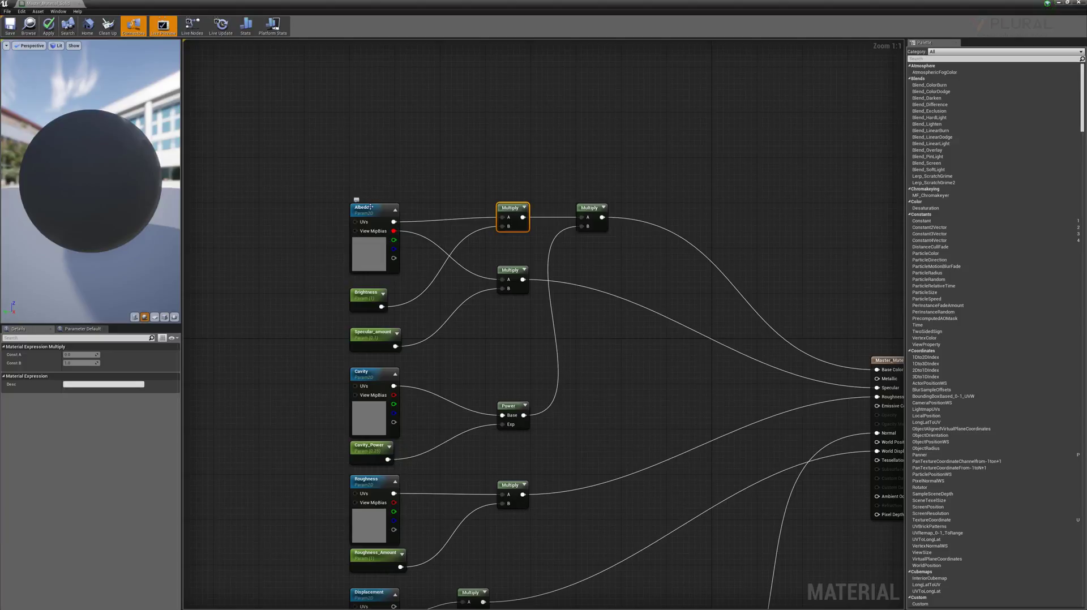
click(389, 208)
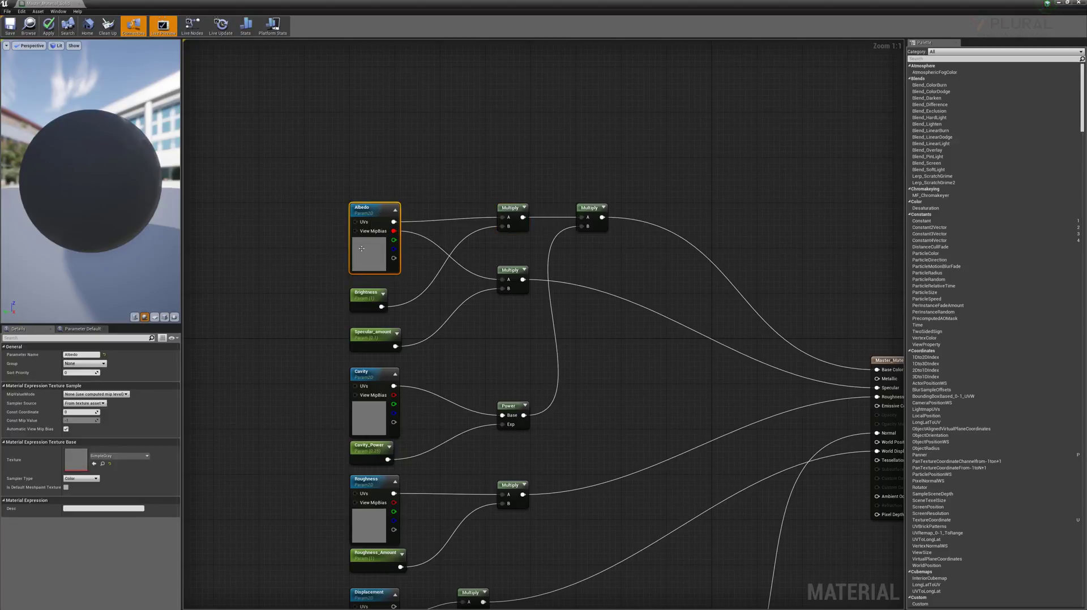
click(373, 120)
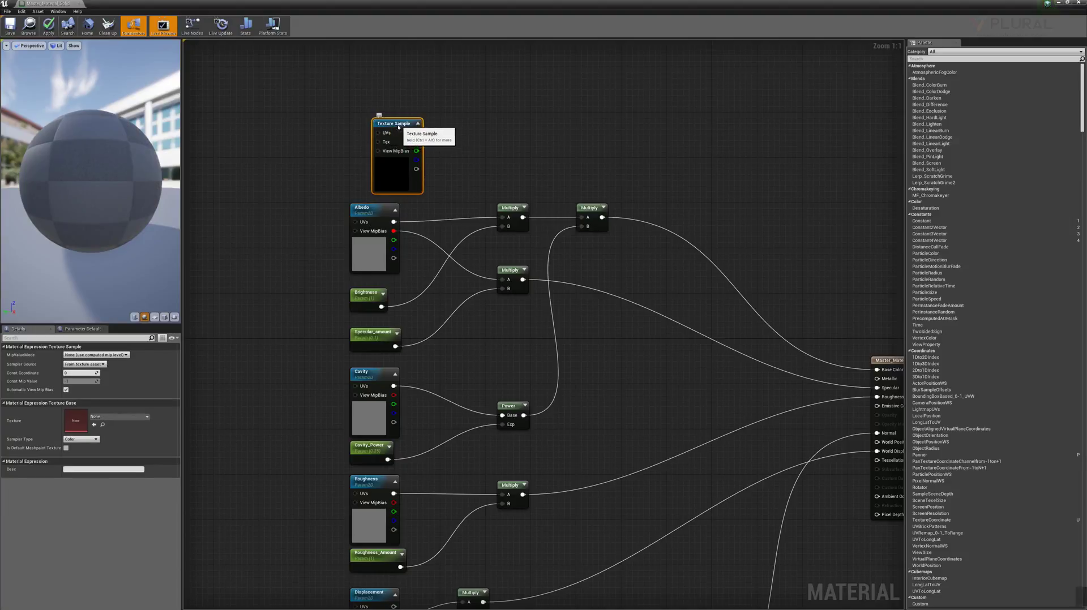
right_click(501, 121)
text(texture)
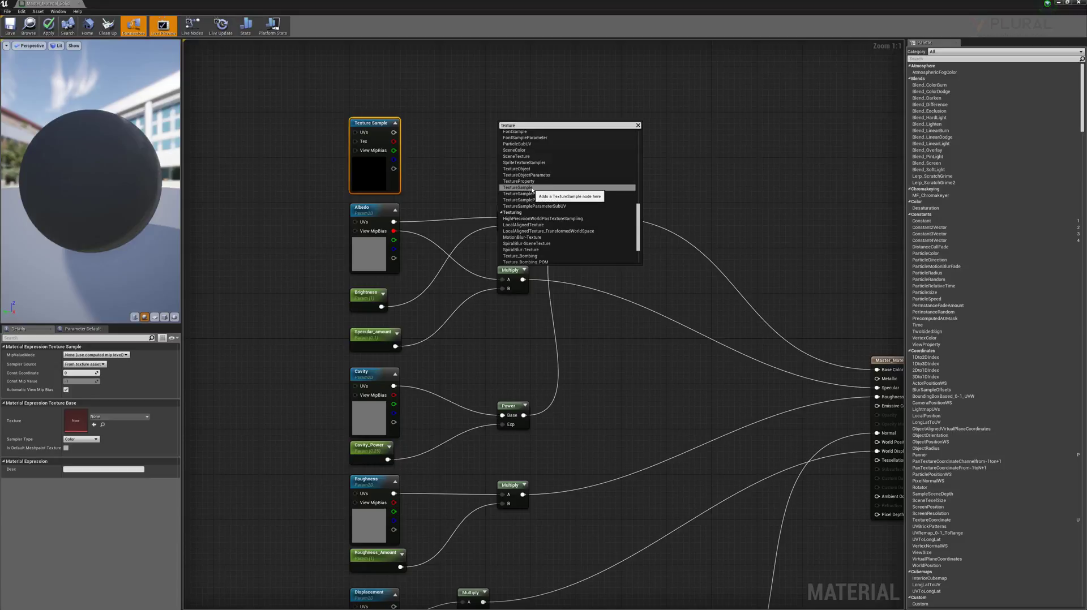
scroll(541, 158, up, 5)
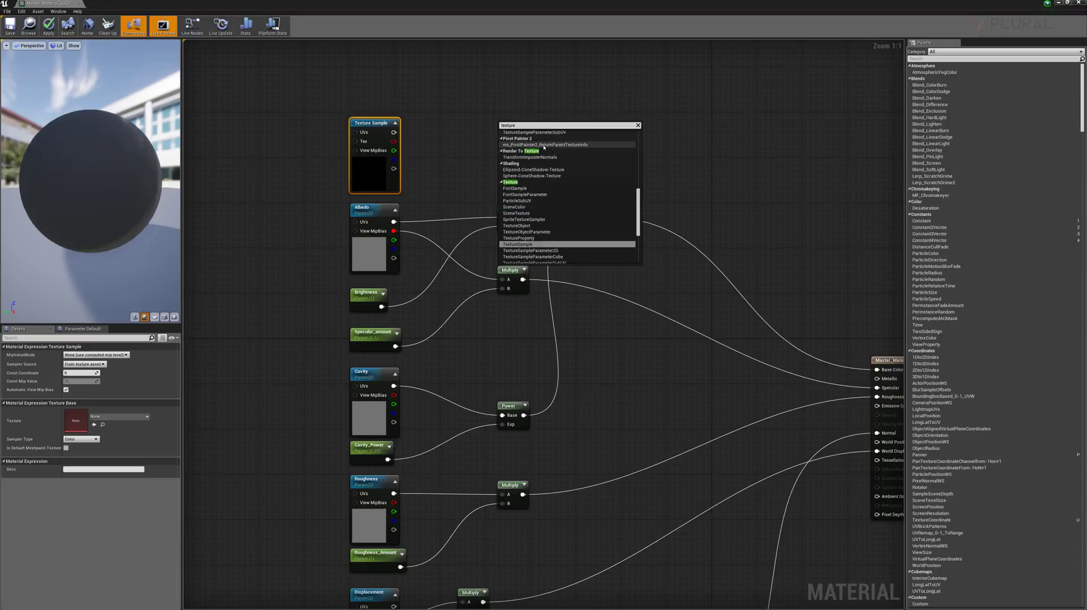
scroll(543, 148, down, 5)
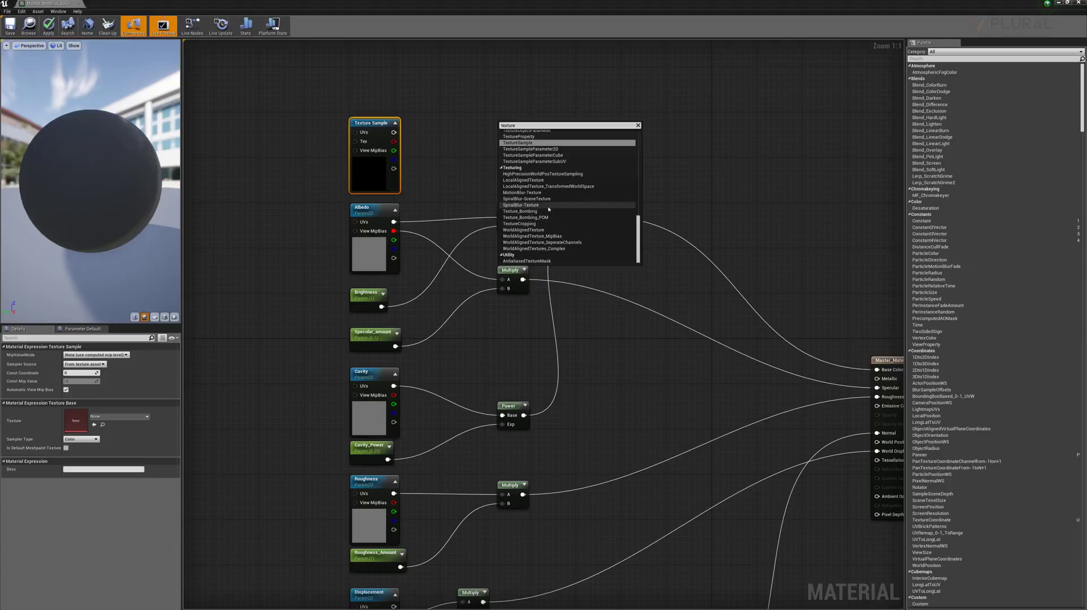
click(453, 182)
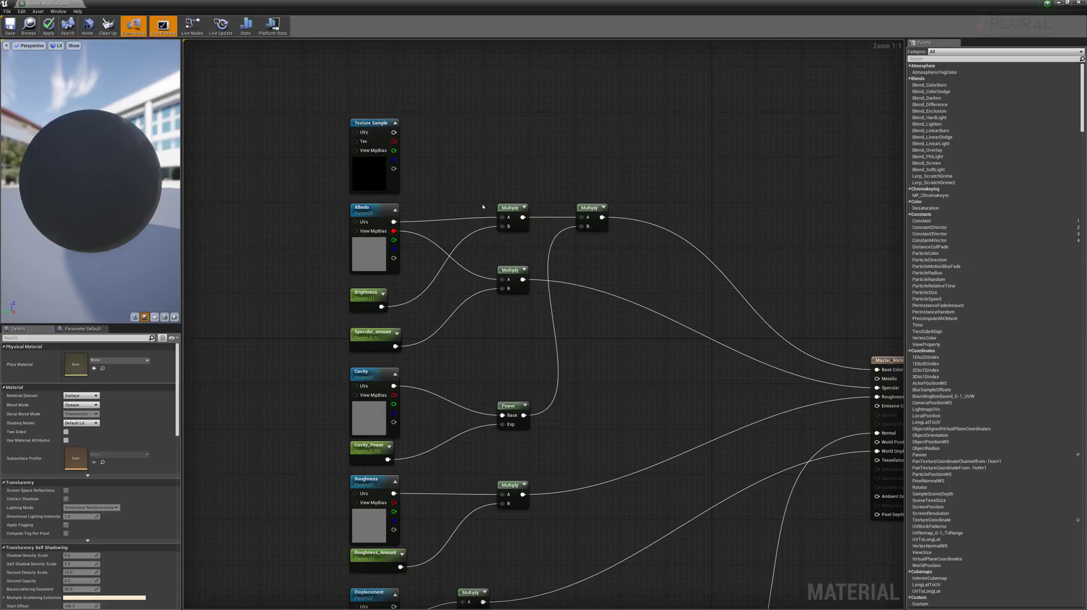
click(380, 122)
key(Delete)
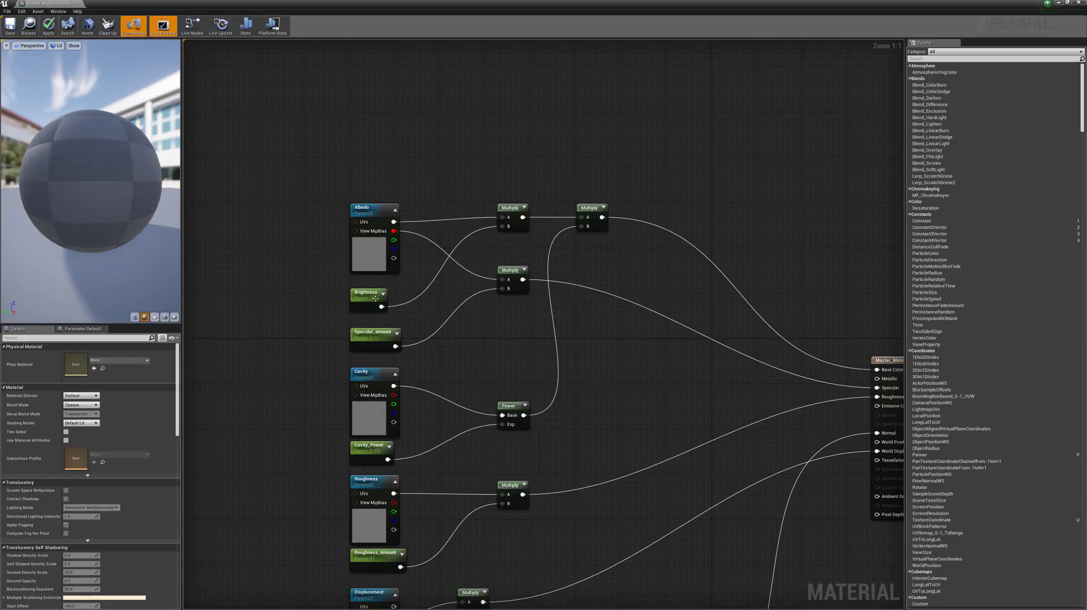
click(366, 295)
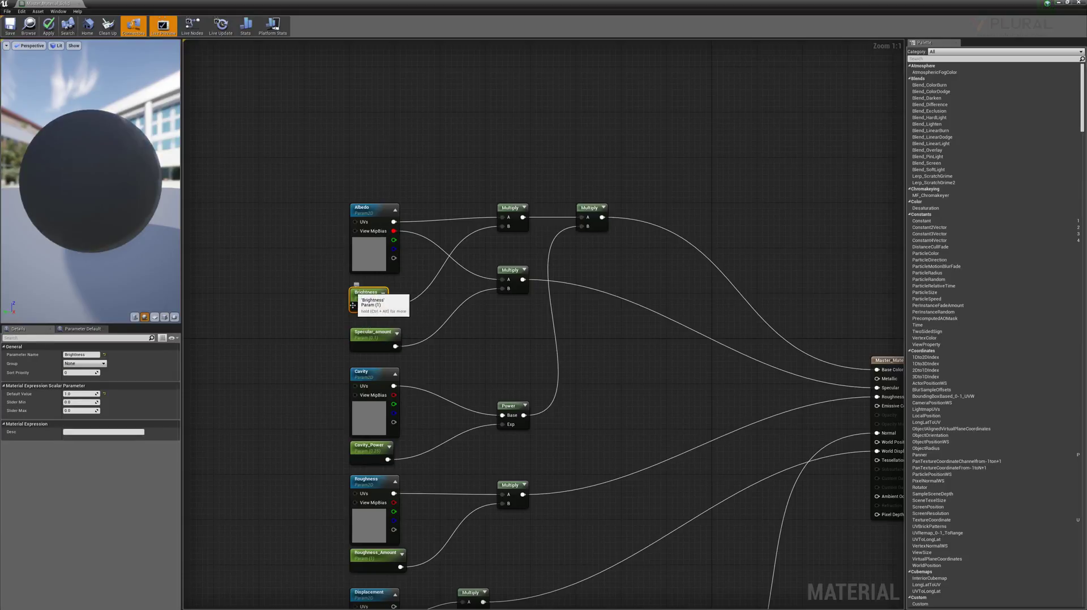
Add a Constant node with value 10 above the Albedo node
click(385, 126)
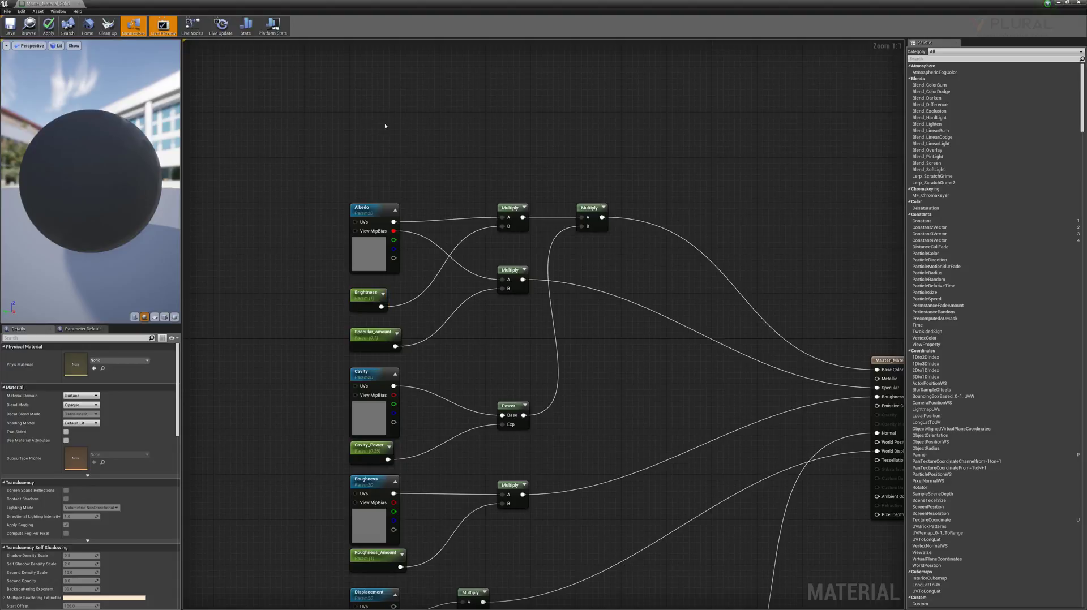
click(366, 128)
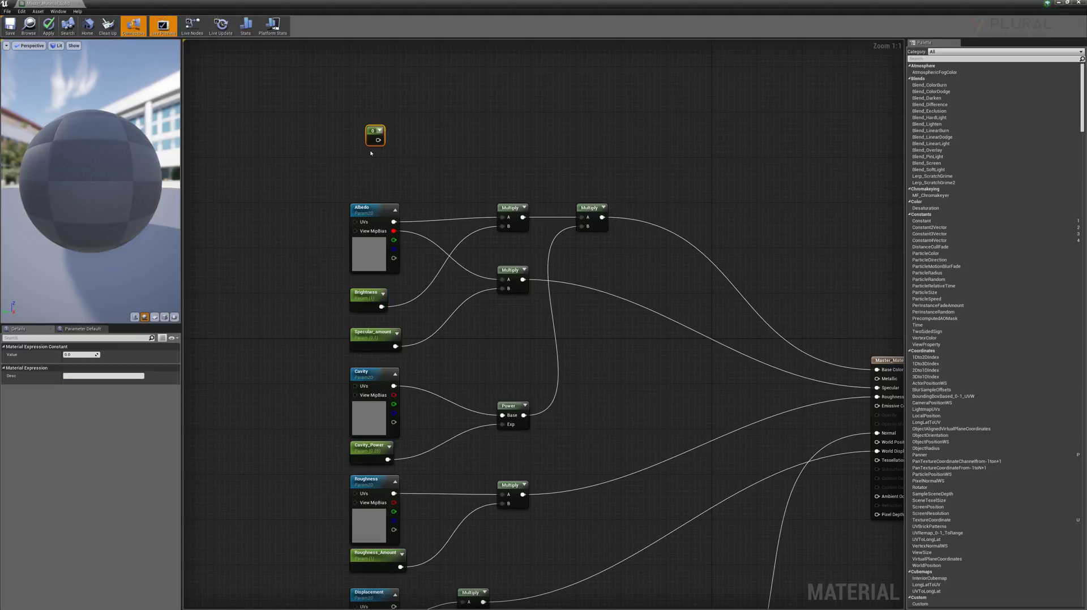
drag(363, 131, 352, 129)
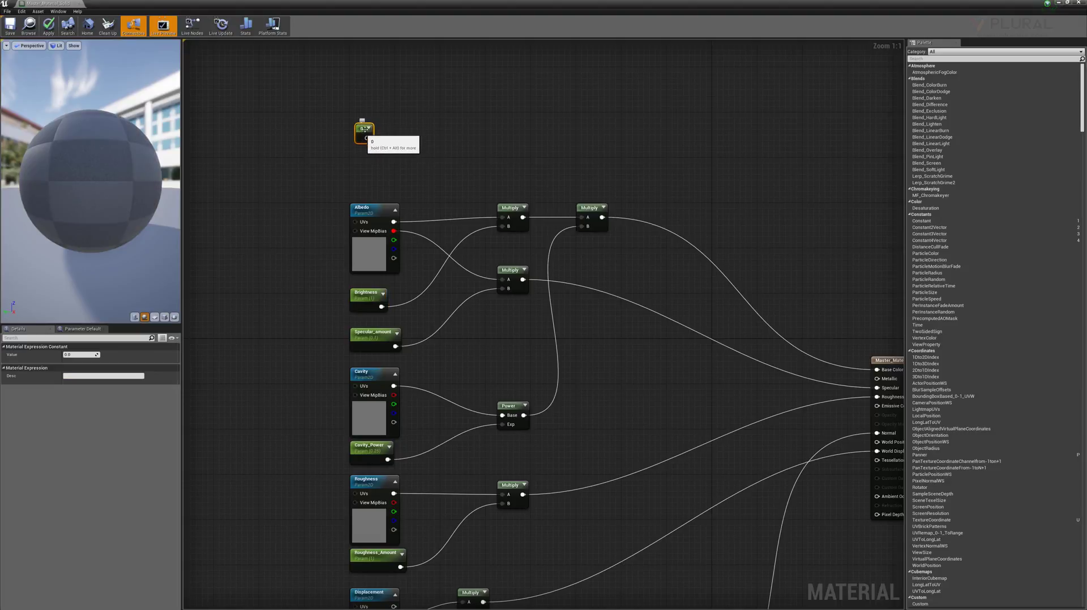
click(74, 355)
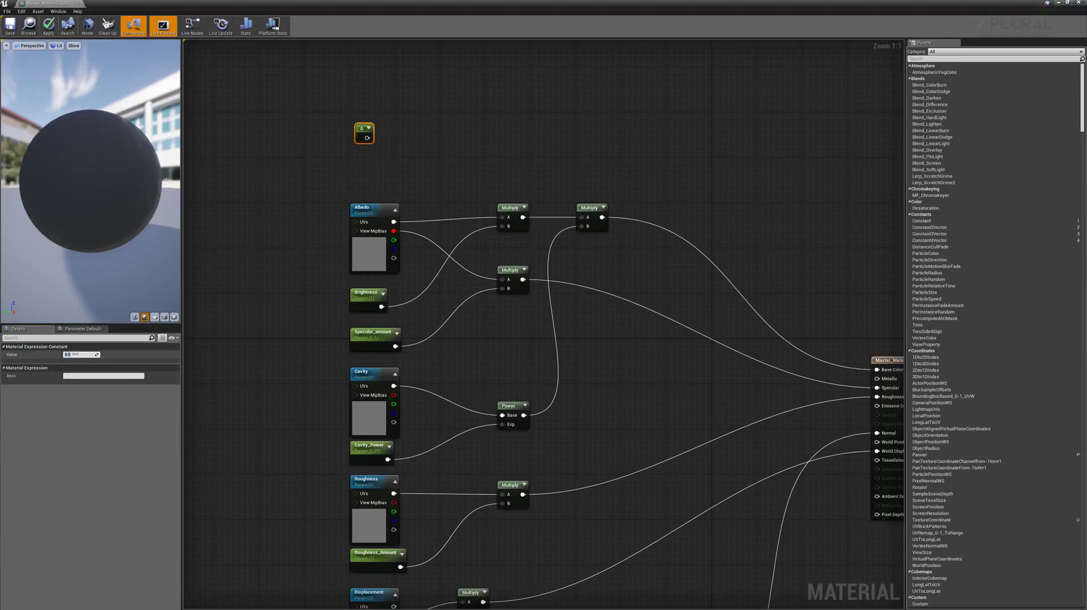
text(10)
key(Return)
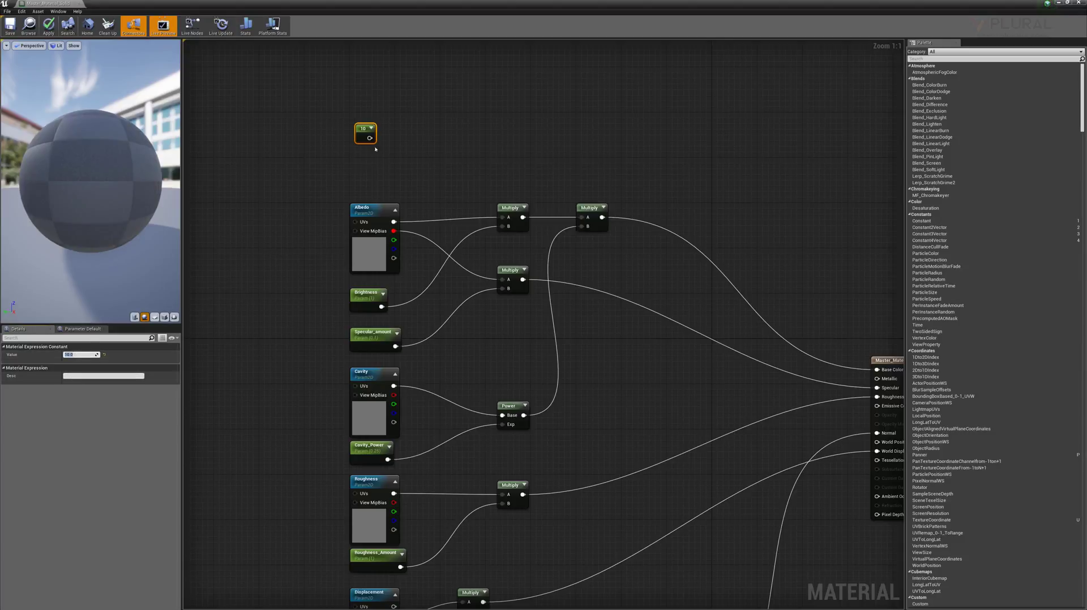
click(376, 159)
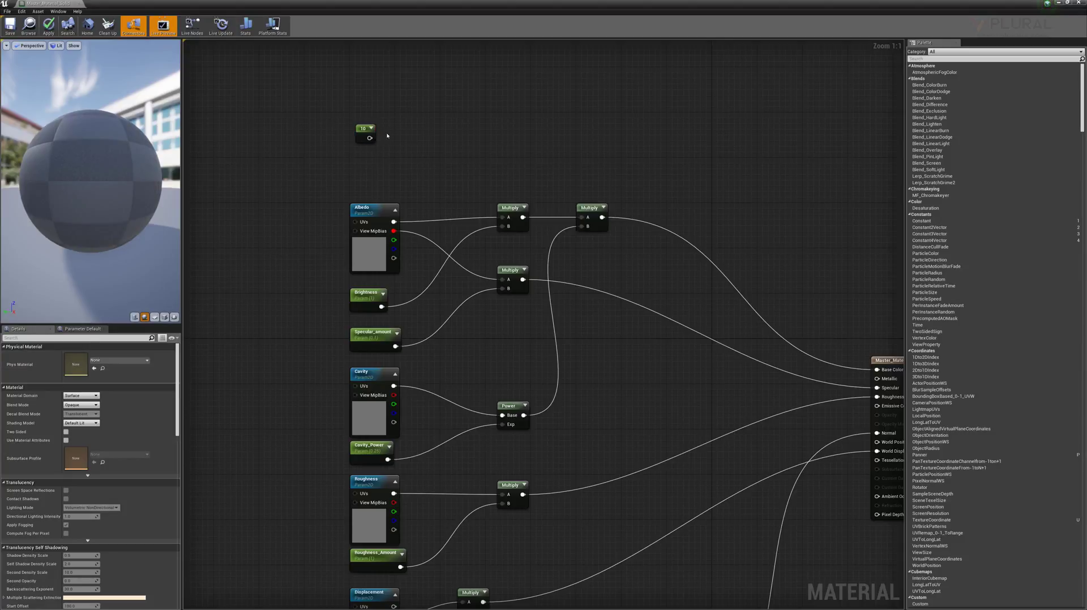
Add test Constant2Vector and Constant3Vector nodes, then delete them all
click(413, 134)
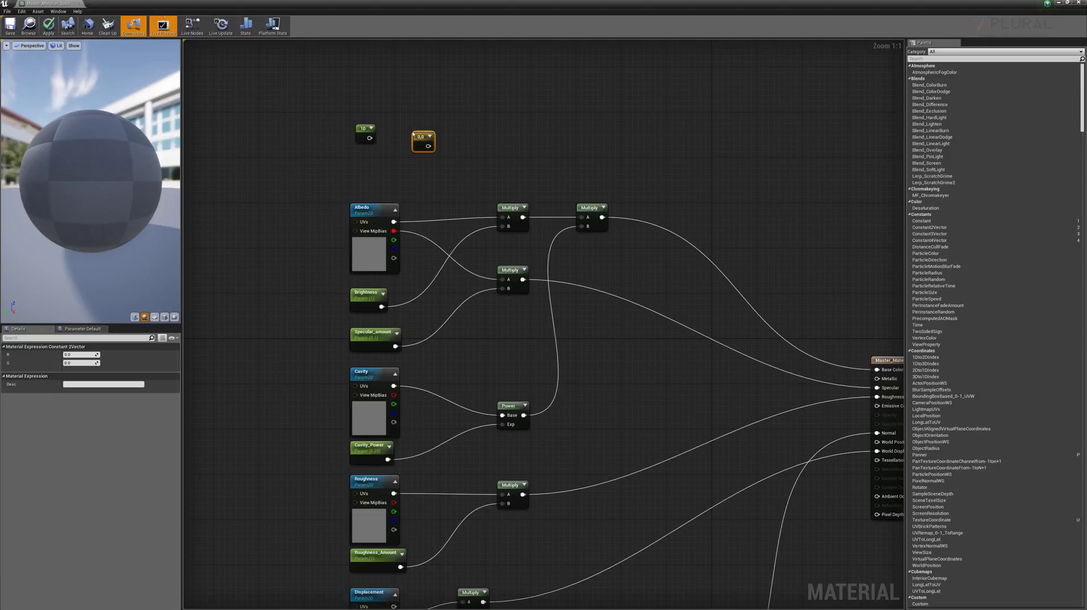
click(463, 142)
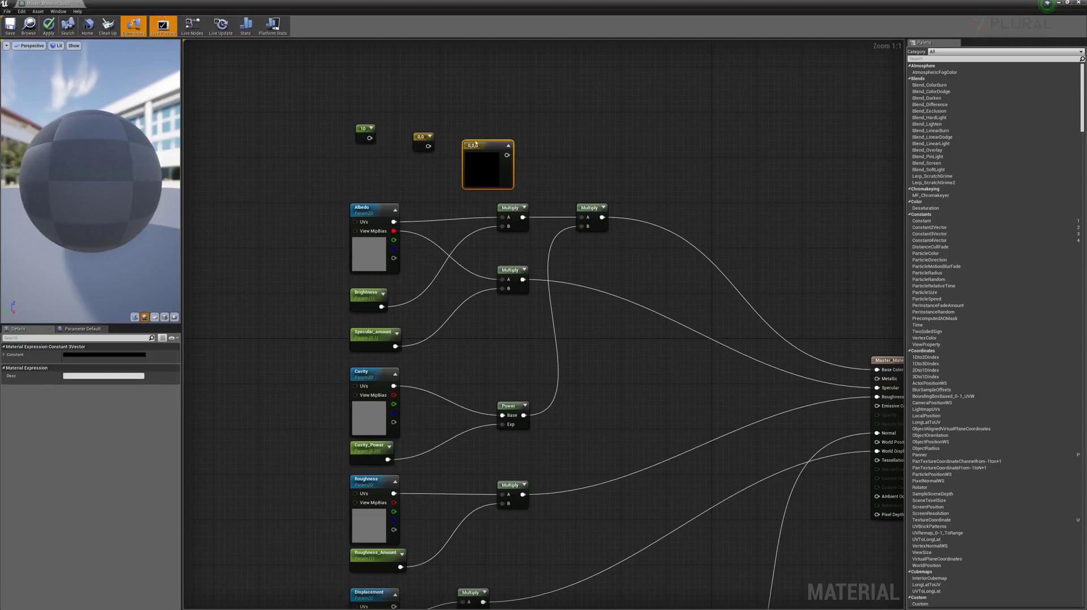
click(594, 154)
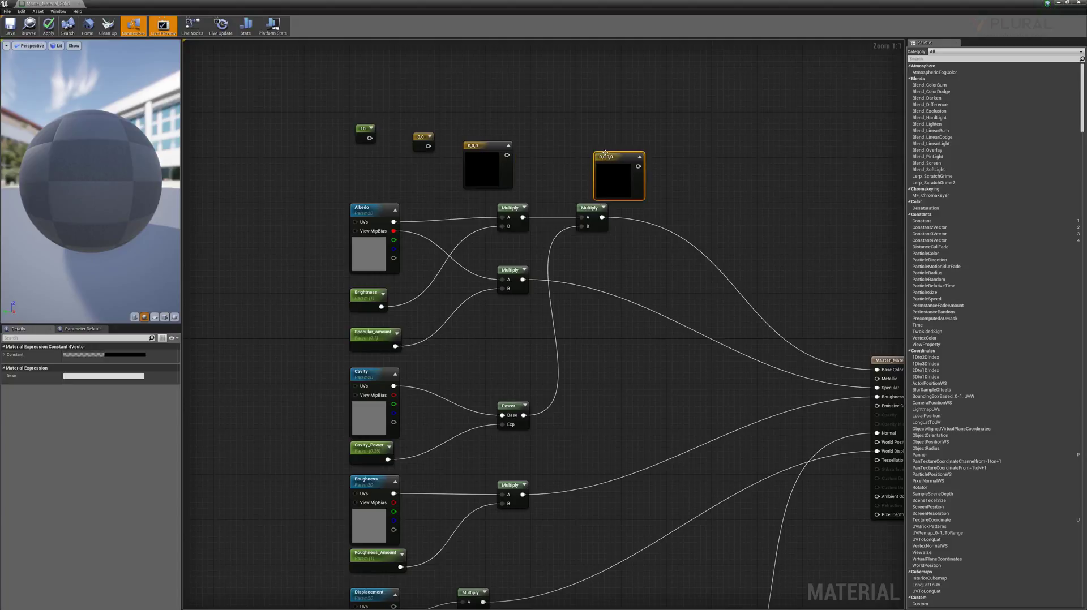
key(Delete)
click(485, 146)
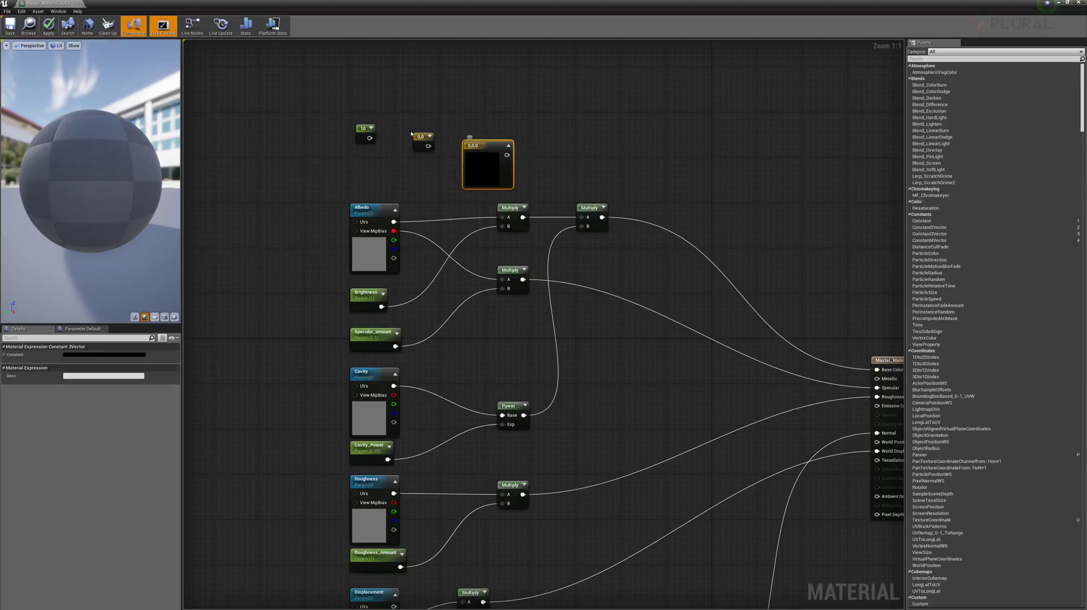
key(Delete)
click(422, 138)
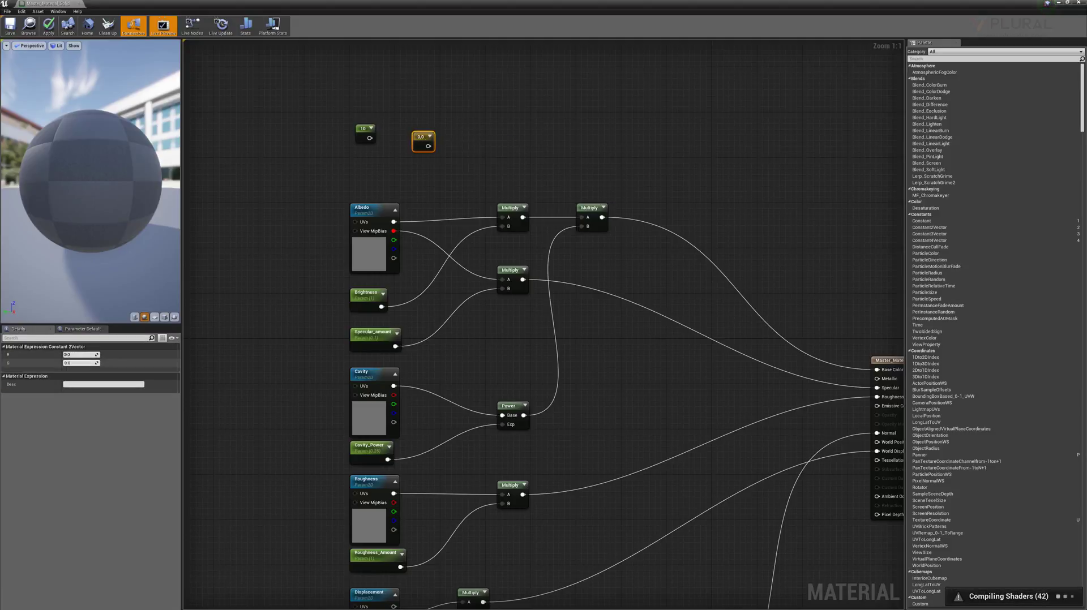
key(Delete)
Convert the constant of 10 to a scalar parameter named Level
click(363, 129)
right_click(363, 129)
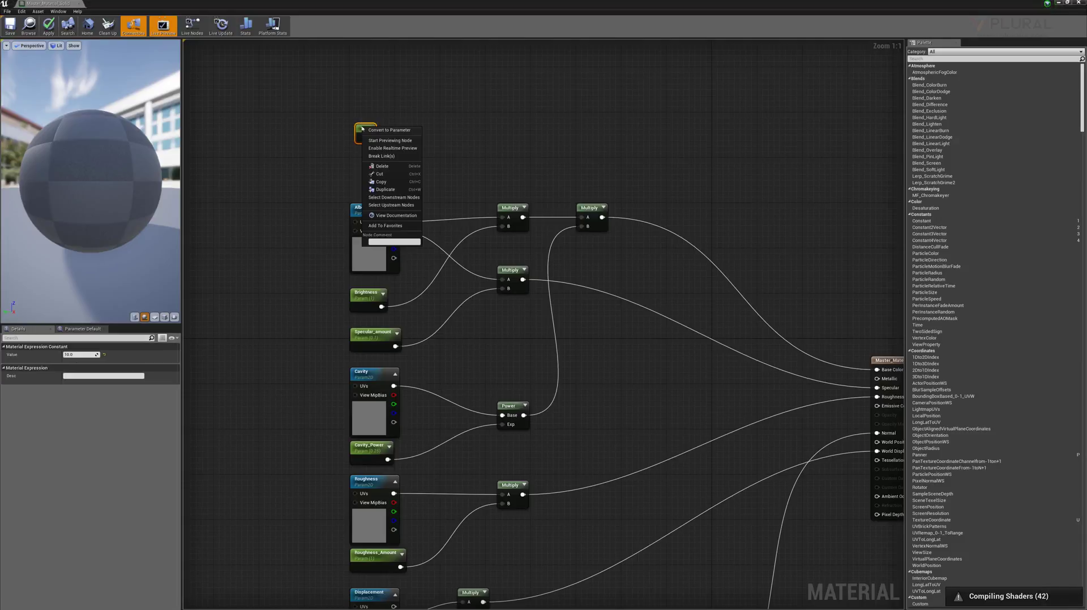
click(397, 130)
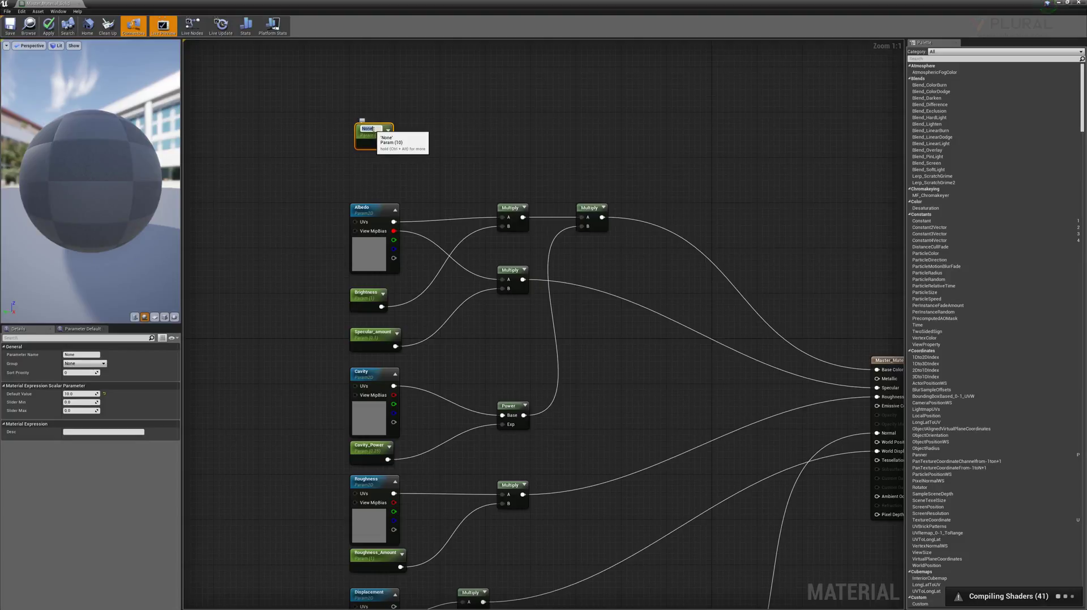
text(Level)
key(Return)
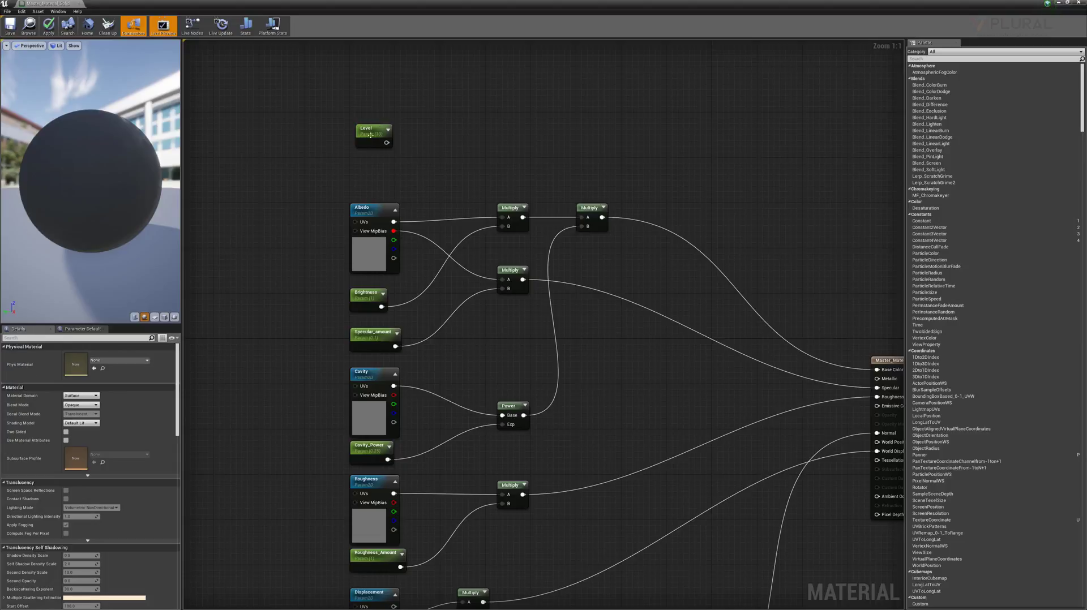
Delete the Level parameter and review the Brightness and Specular_amount settings
key(Delete)
right_drag(384, 176, 391, 148)
click(362, 278)
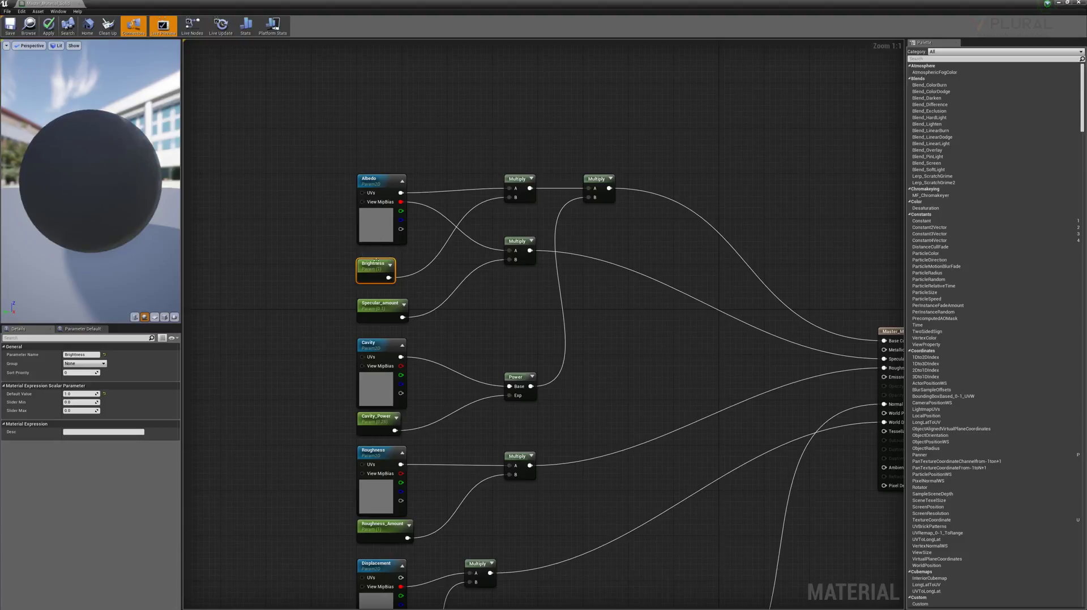
click(378, 304)
right_drag(517, 316, 486, 312)
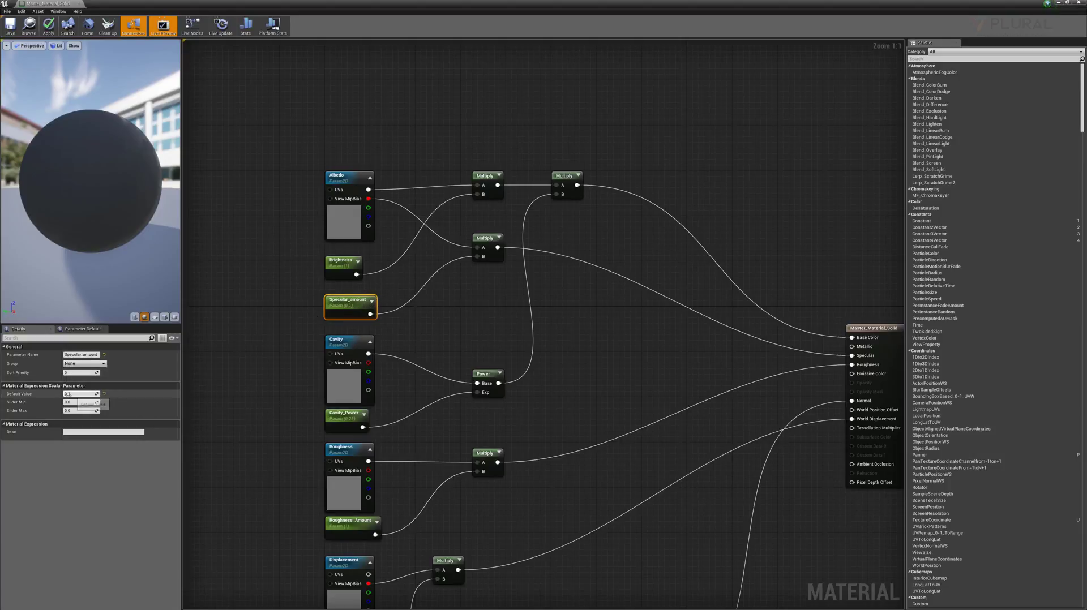
Review the Albedo, Cavity, Power and Cavity_Power node settings
click(340, 186)
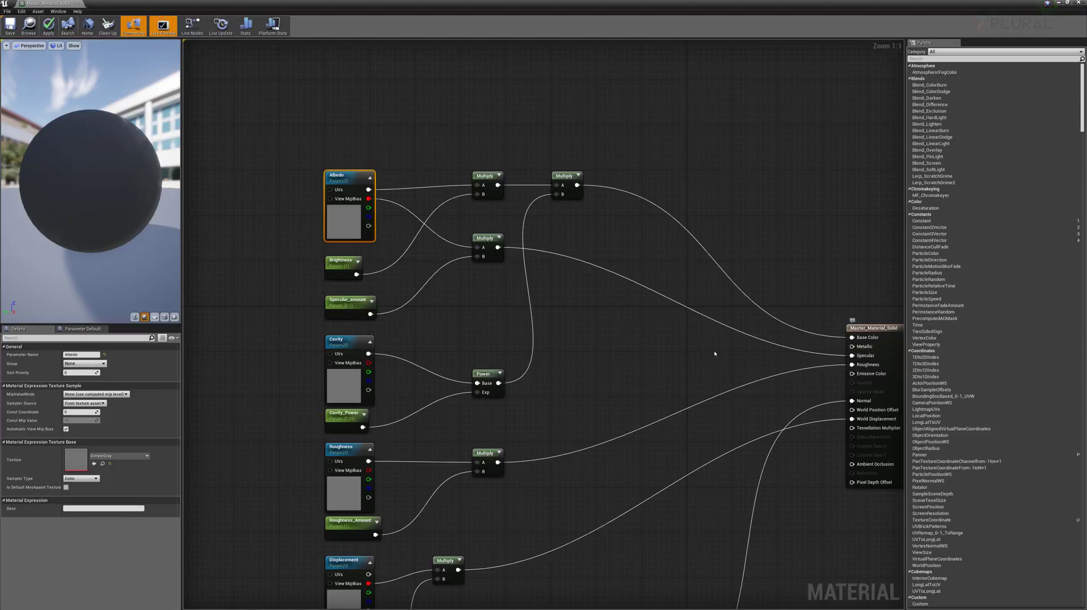
right_drag(559, 349, 550, 305)
click(341, 356)
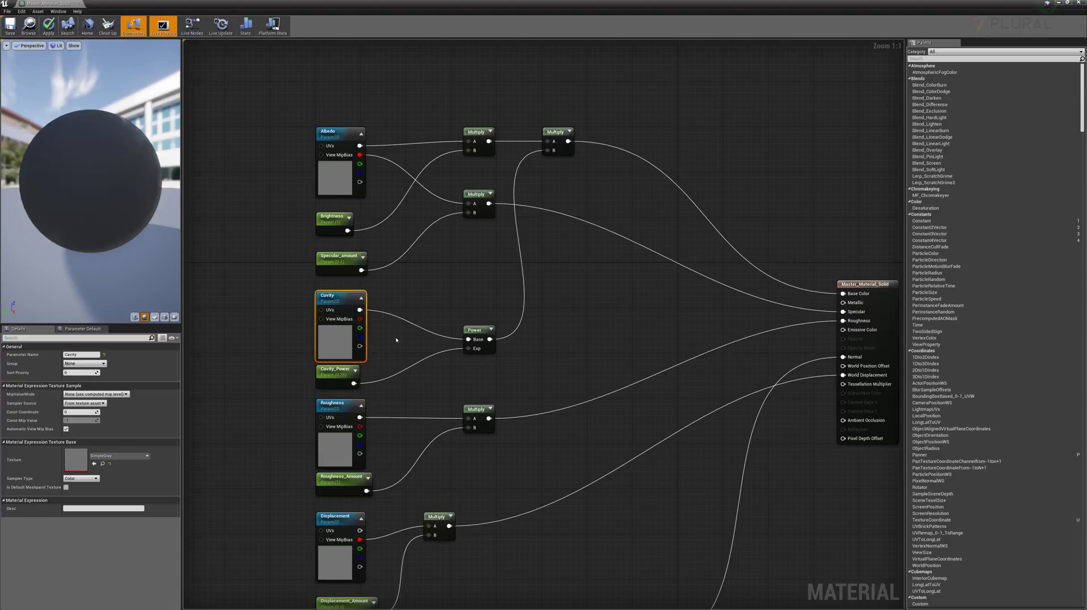
click(464, 330)
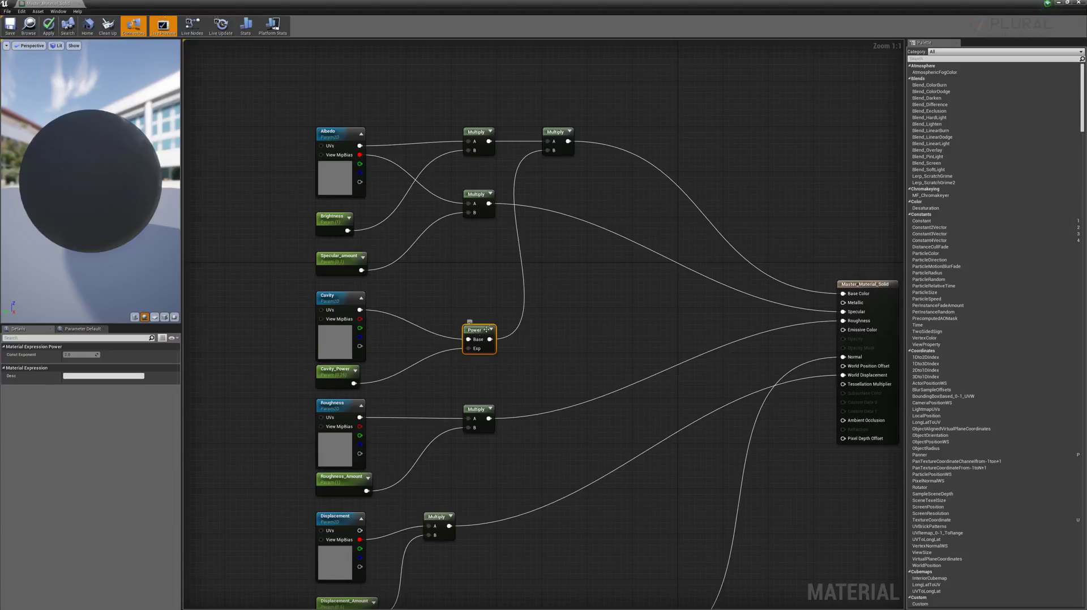
right_click(480, 280)
text(power)
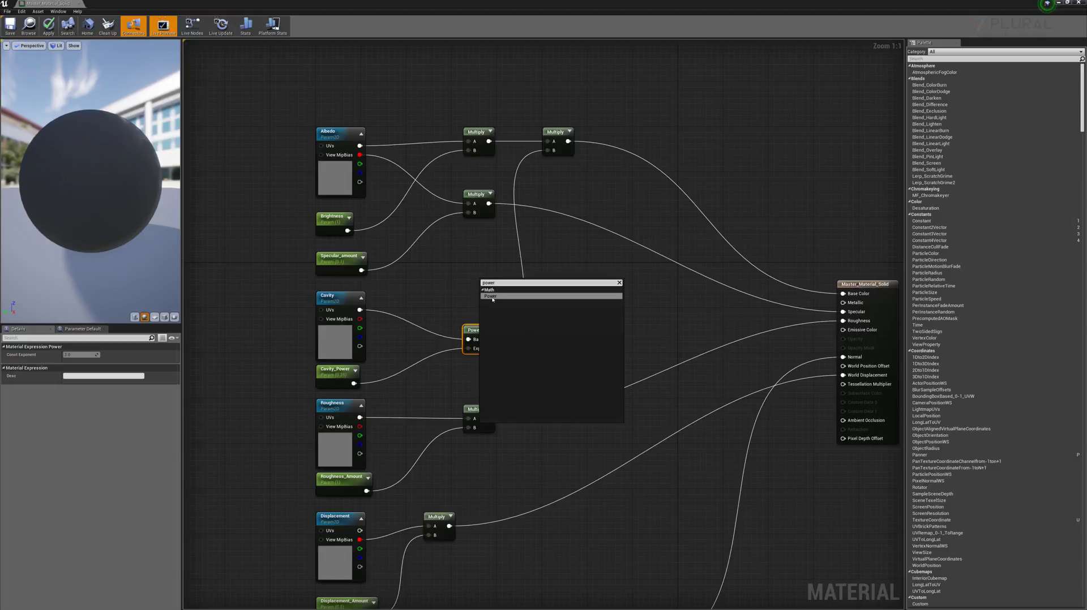
key(Escape)
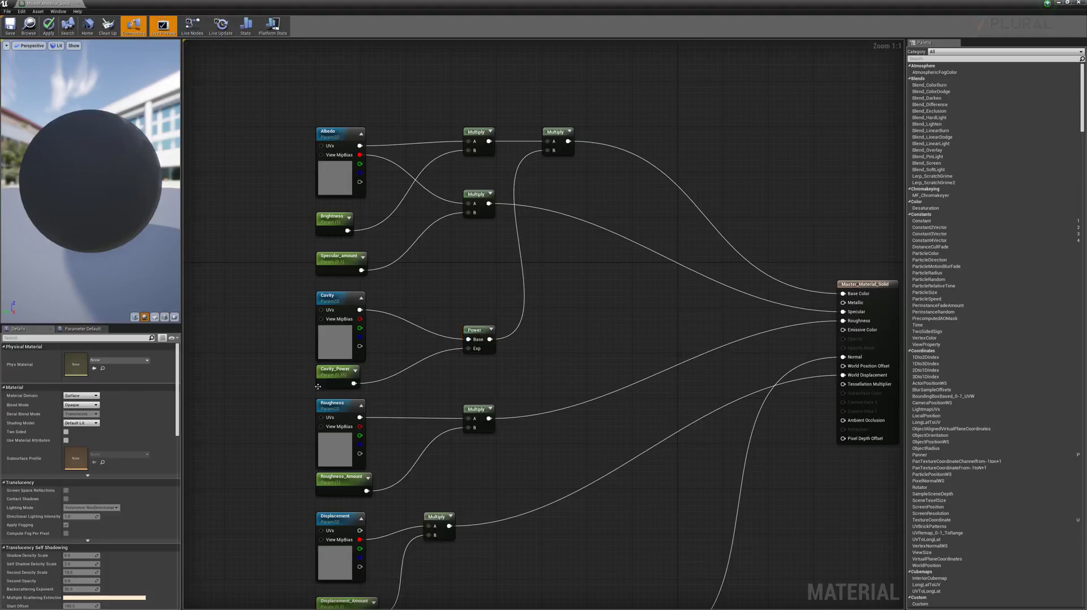
click(340, 373)
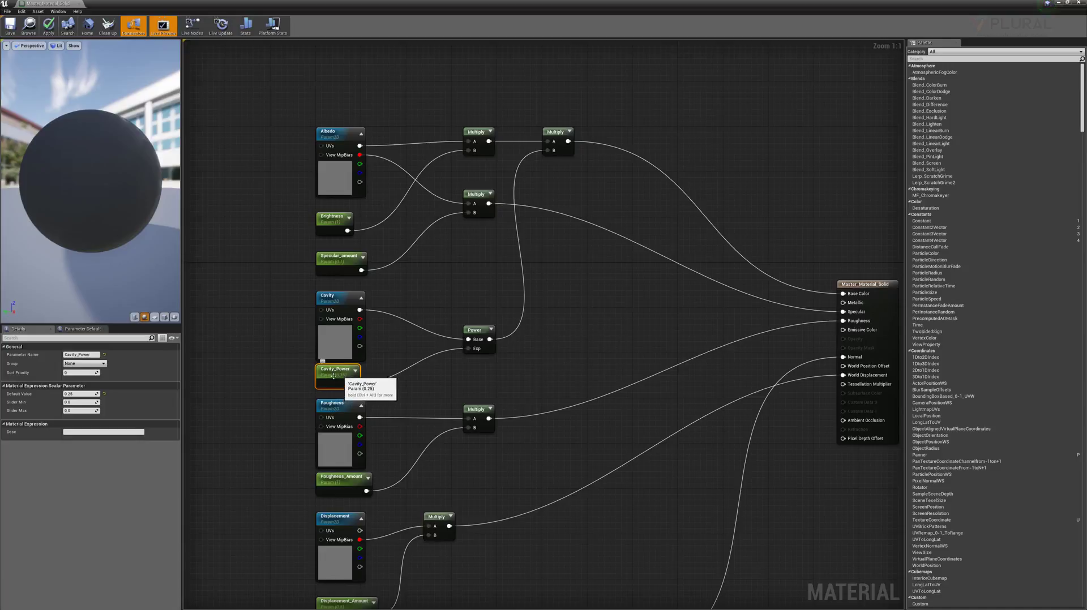
Review the Base Color Multiply, Roughness, Roughness_Amount, Displacement and Displacement_Amount nodes
click(550, 134)
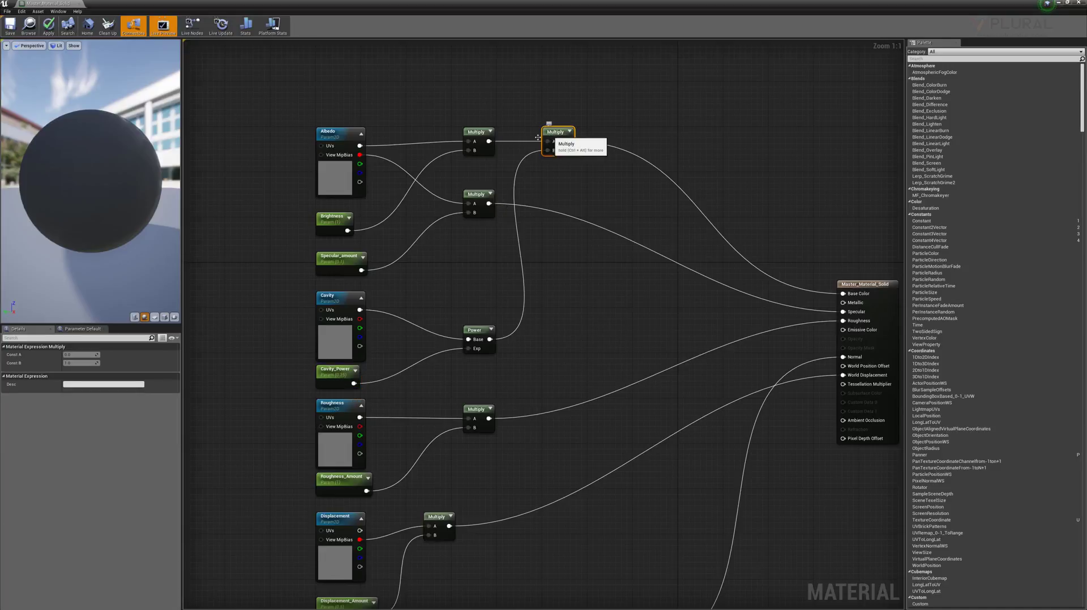
click(333, 133)
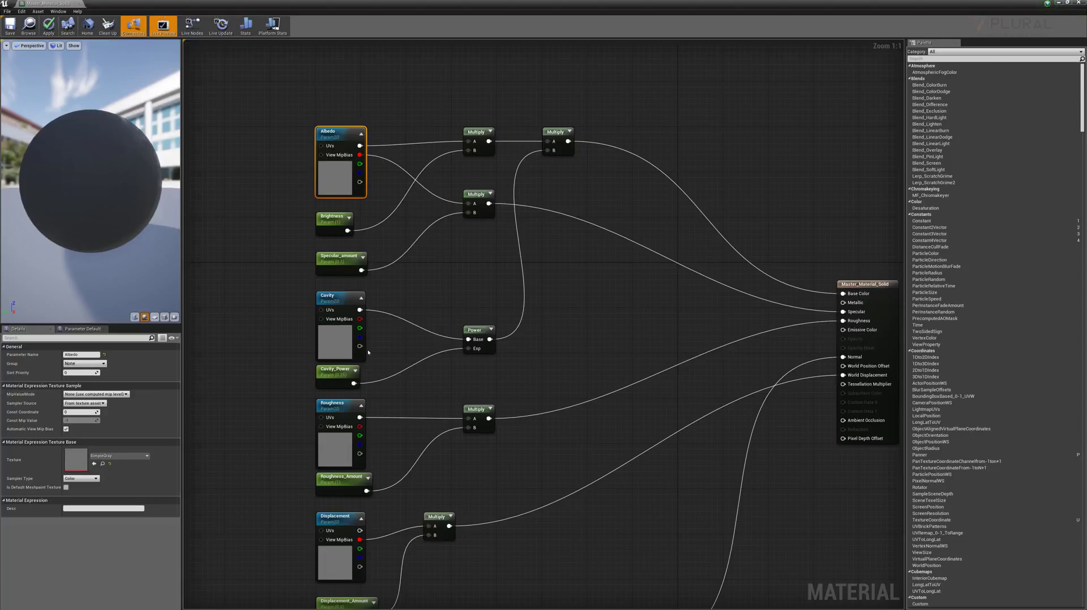
click(331, 404)
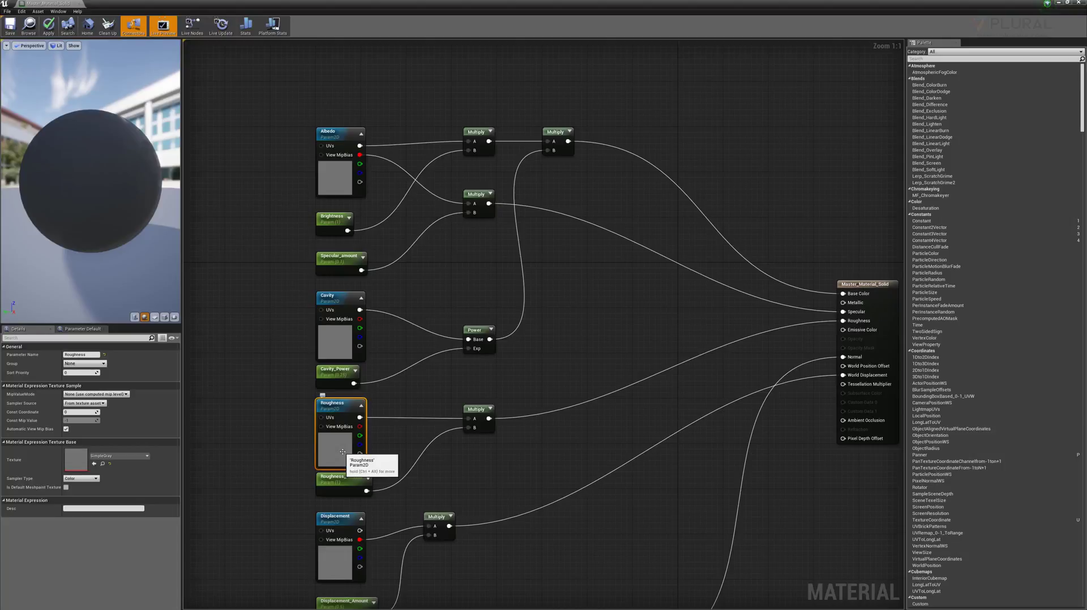
click(351, 480)
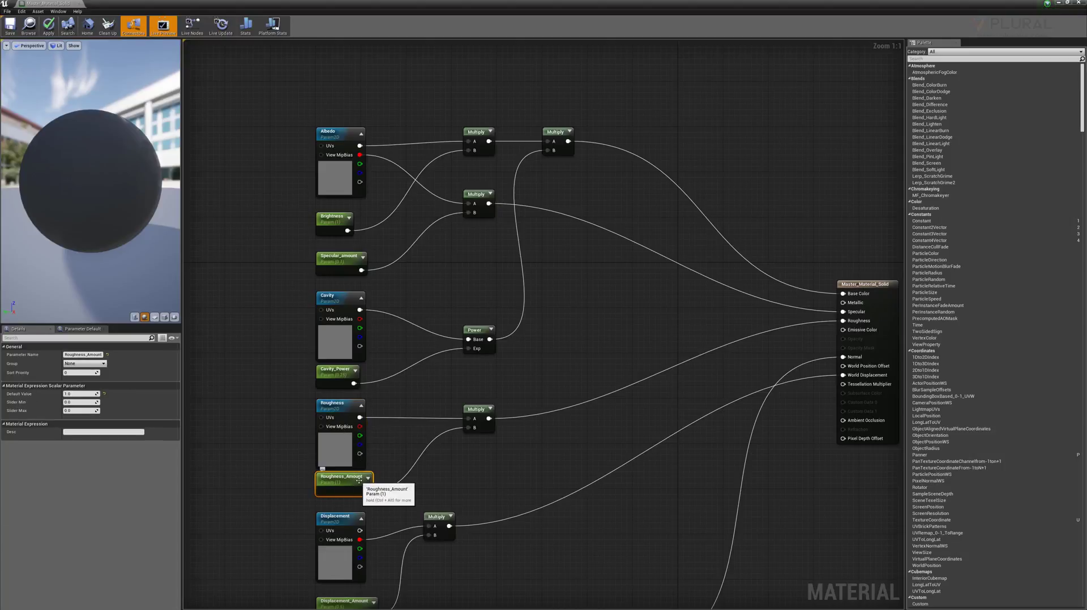
click(481, 420)
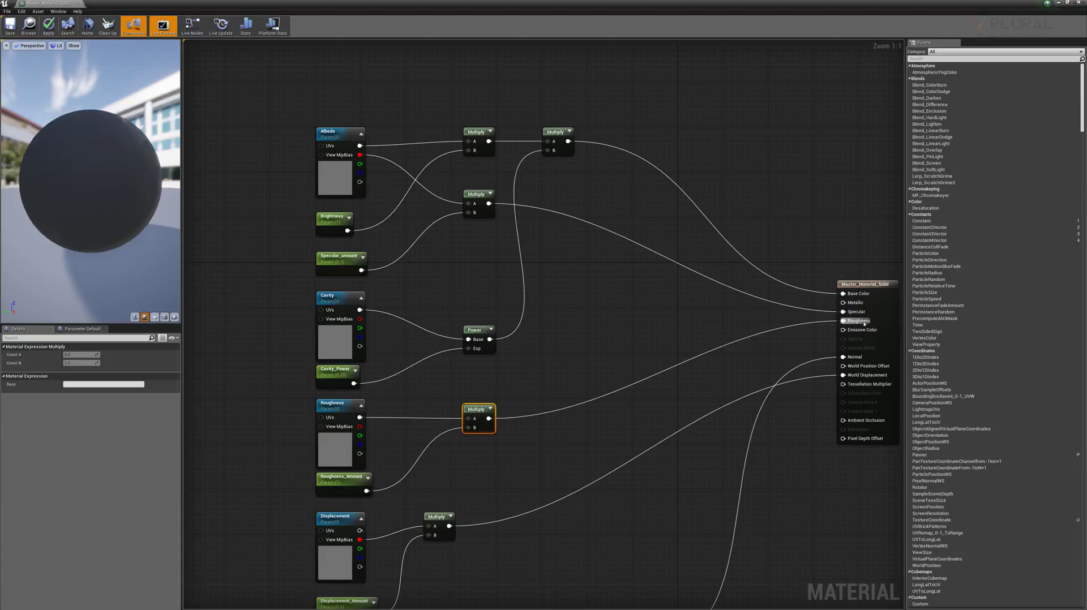
right_drag(516, 462, 540, 304)
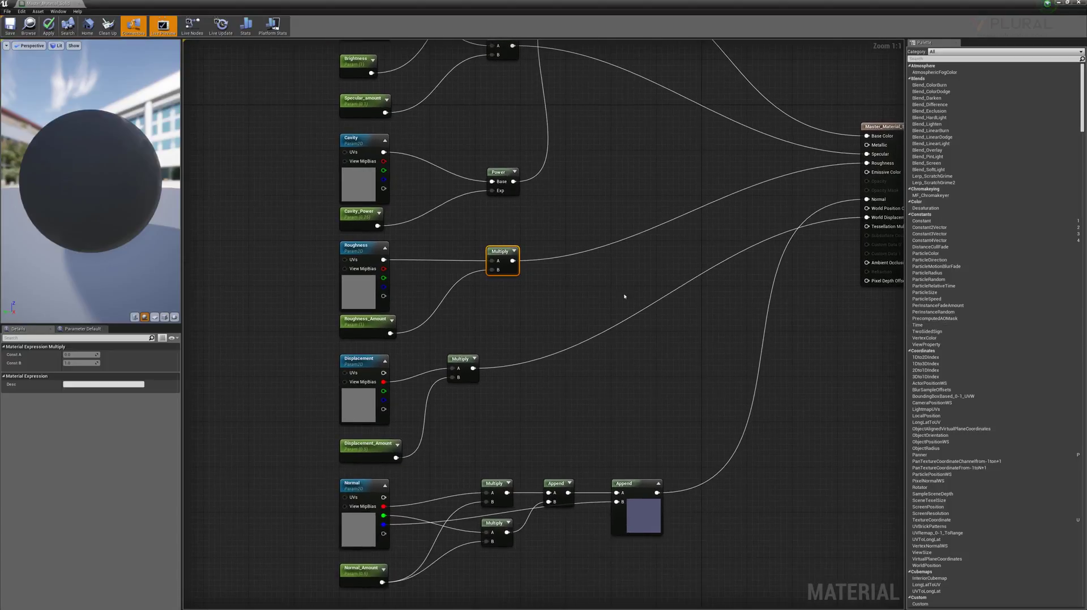
click(361, 360)
right_drag(728, 266, 529, 313)
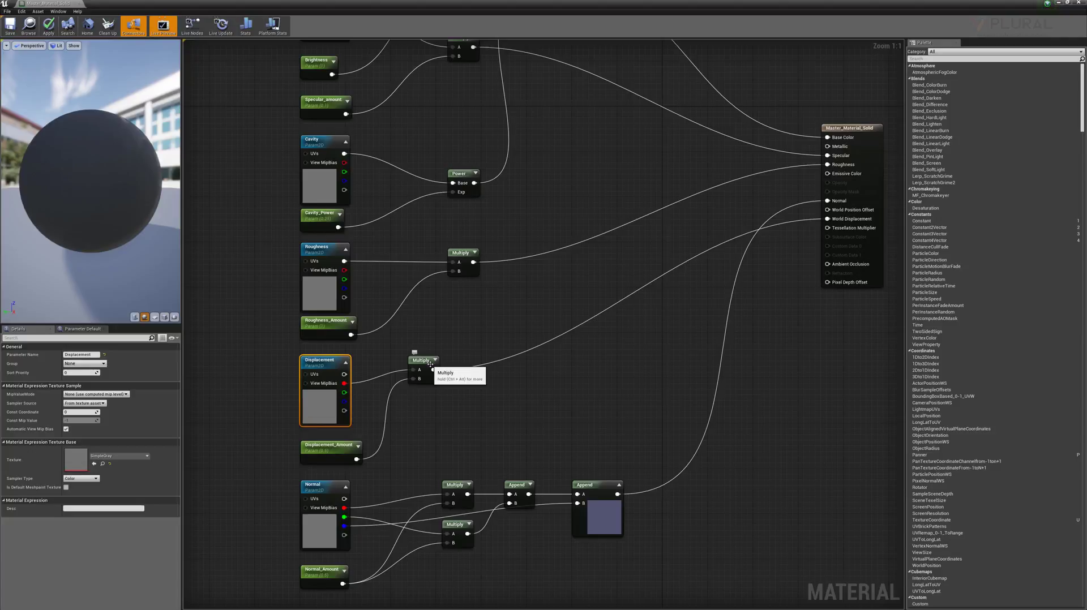
click(339, 446)
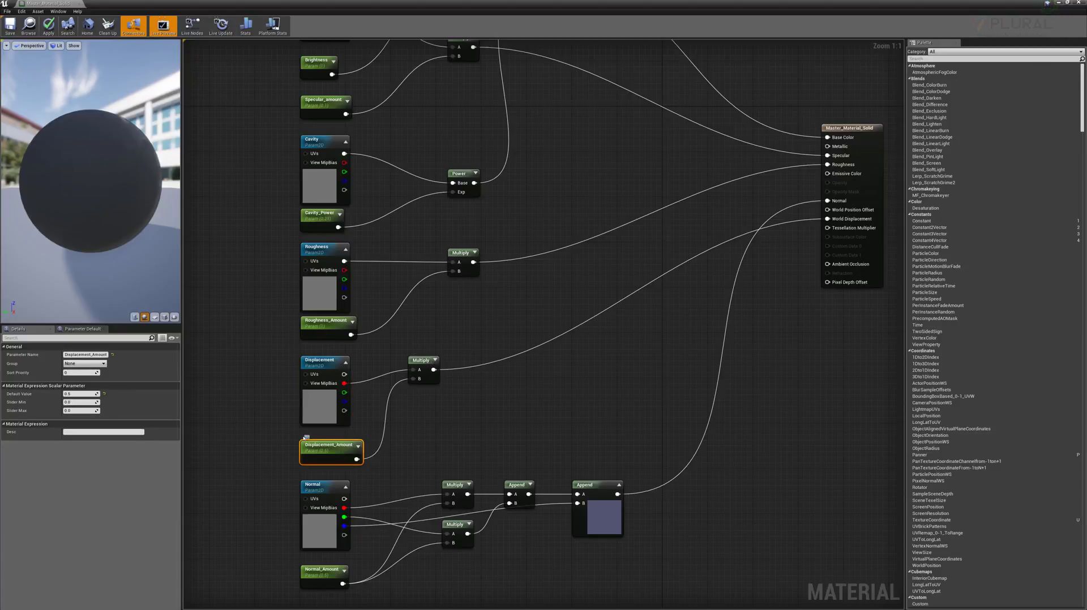
Show the result node's Tessellation section, set to Flat Tessellation with Adaptive Tessellation
click(488, 406)
click(882, 134)
scroll(176, 481, down, 5)
drag(176, 480, 175, 525)
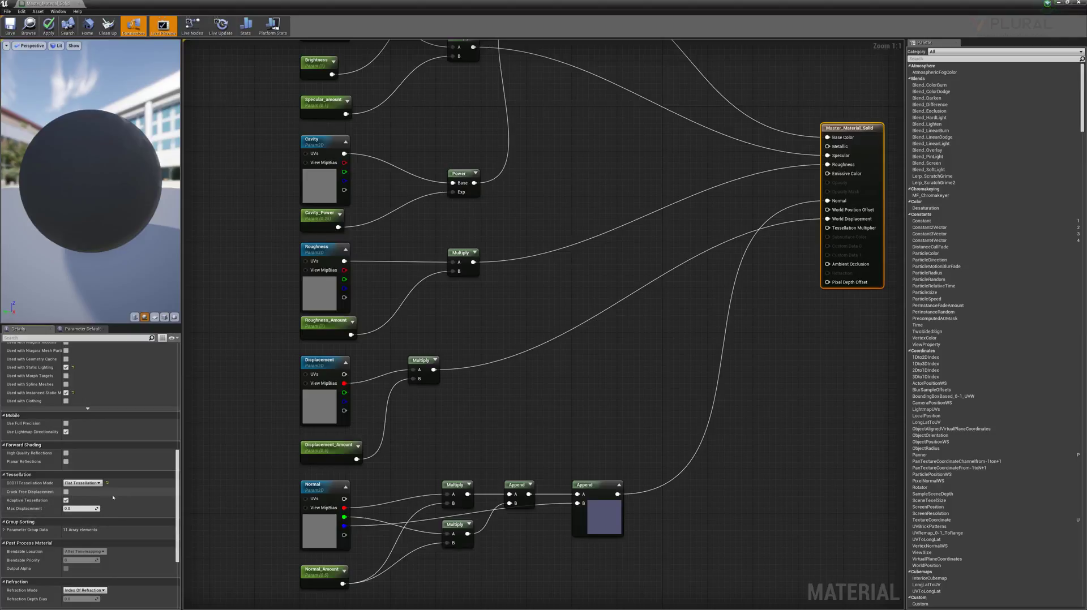
click(541, 430)
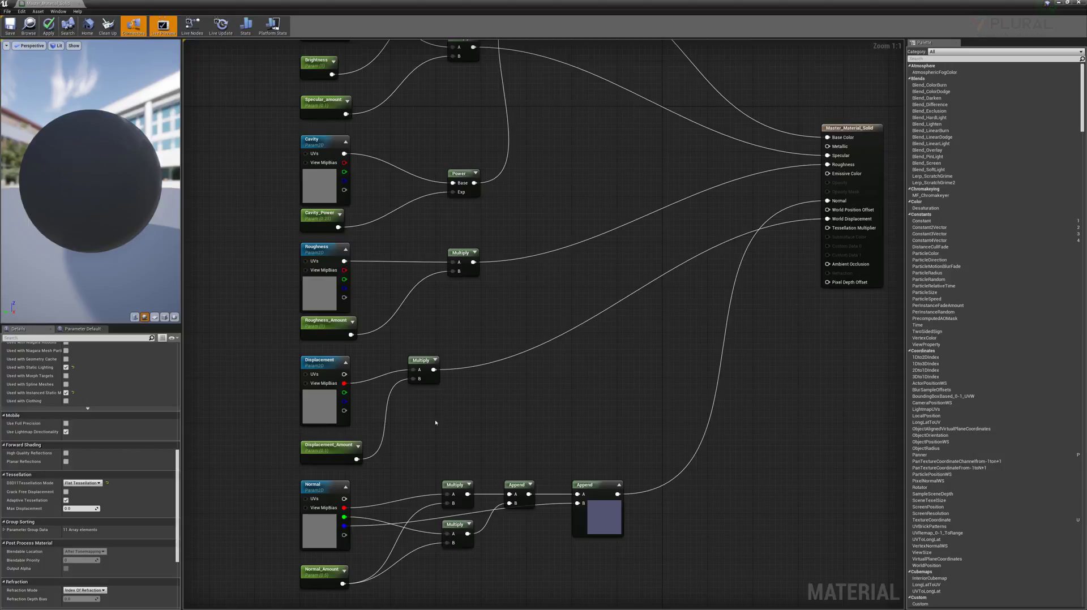
Review the Displacement_Amount, Normal, Multiply, Normal_Amount and both Append nodes
click(356, 445)
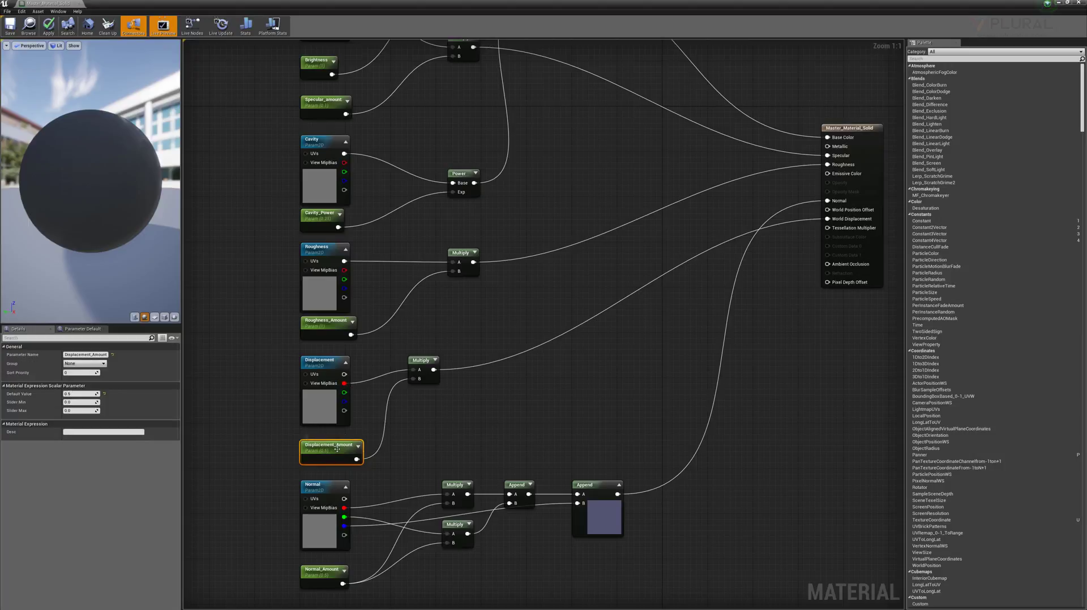
right_drag(348, 448, 333, 400)
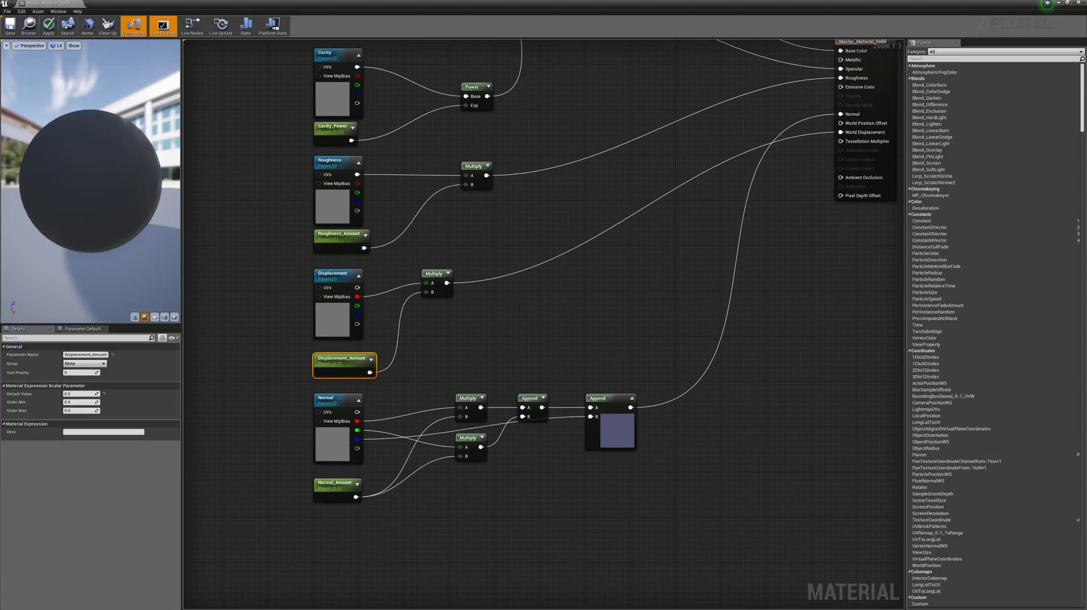
click(334, 400)
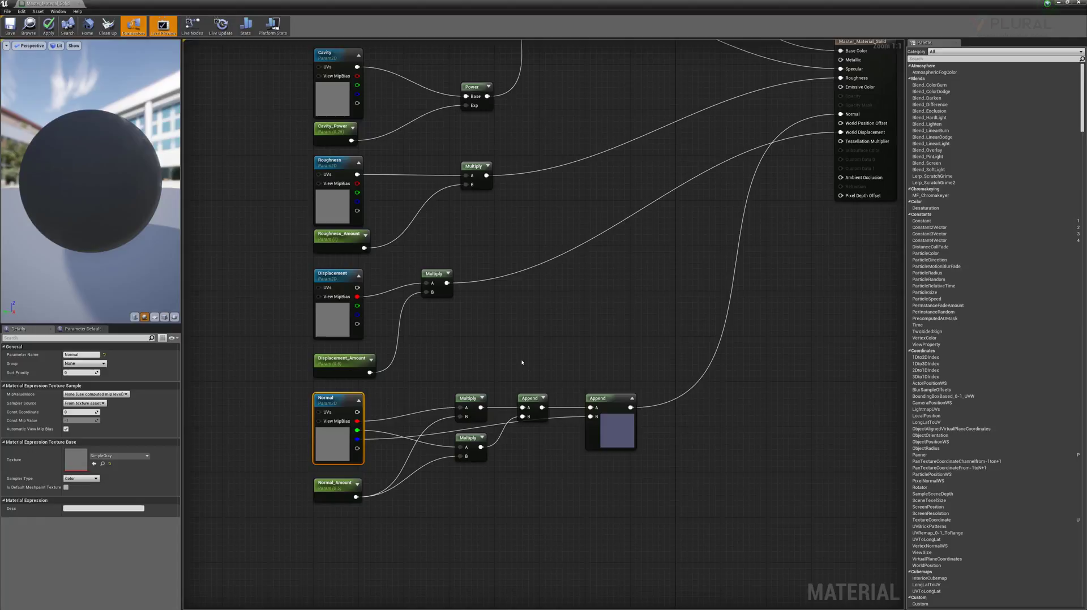
click(459, 398)
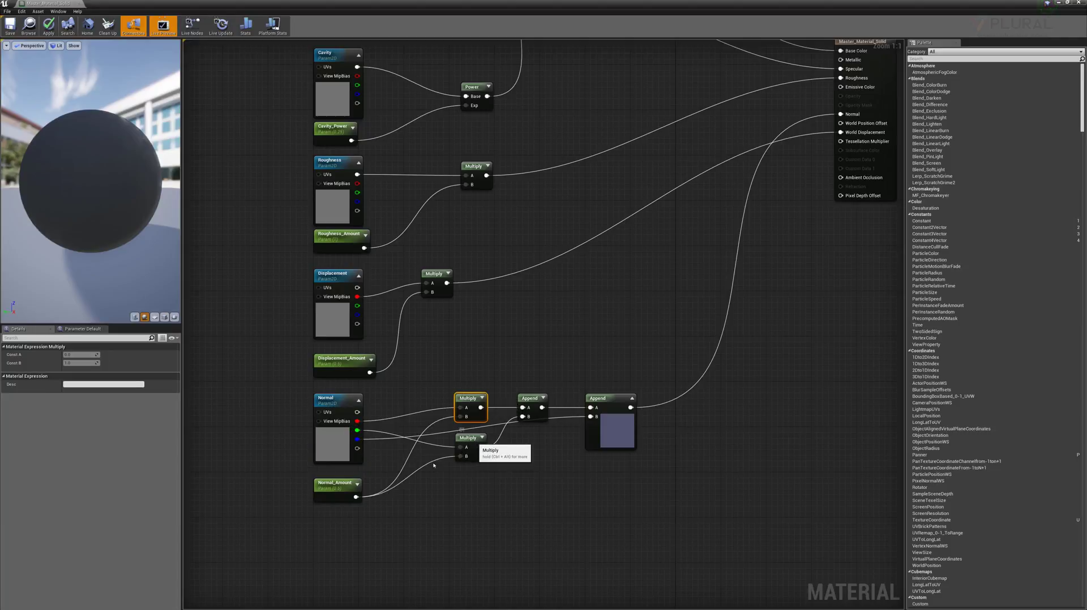
click(314, 481)
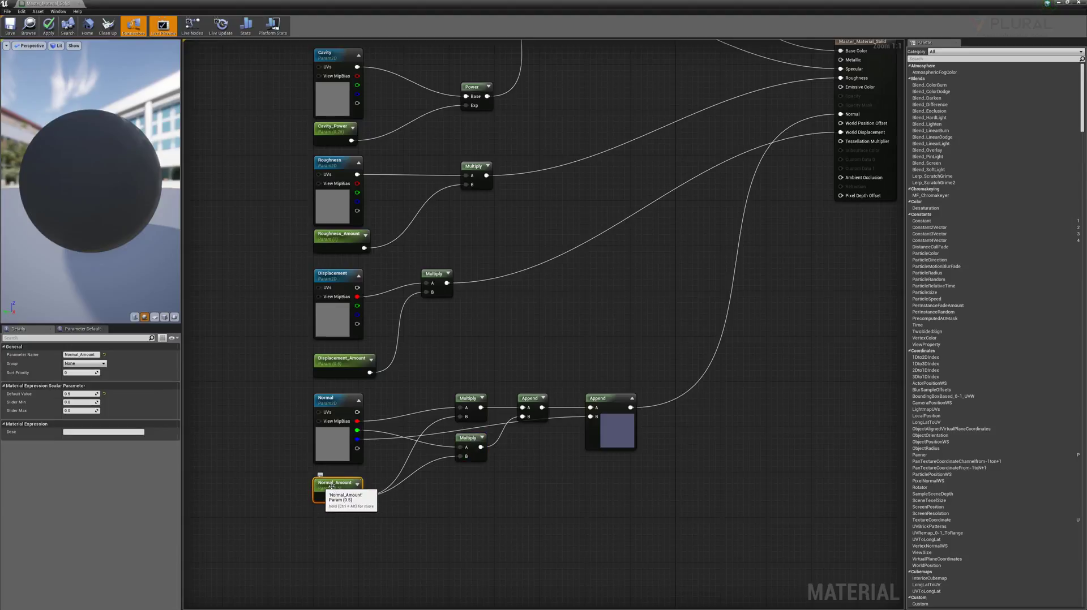
click(523, 397)
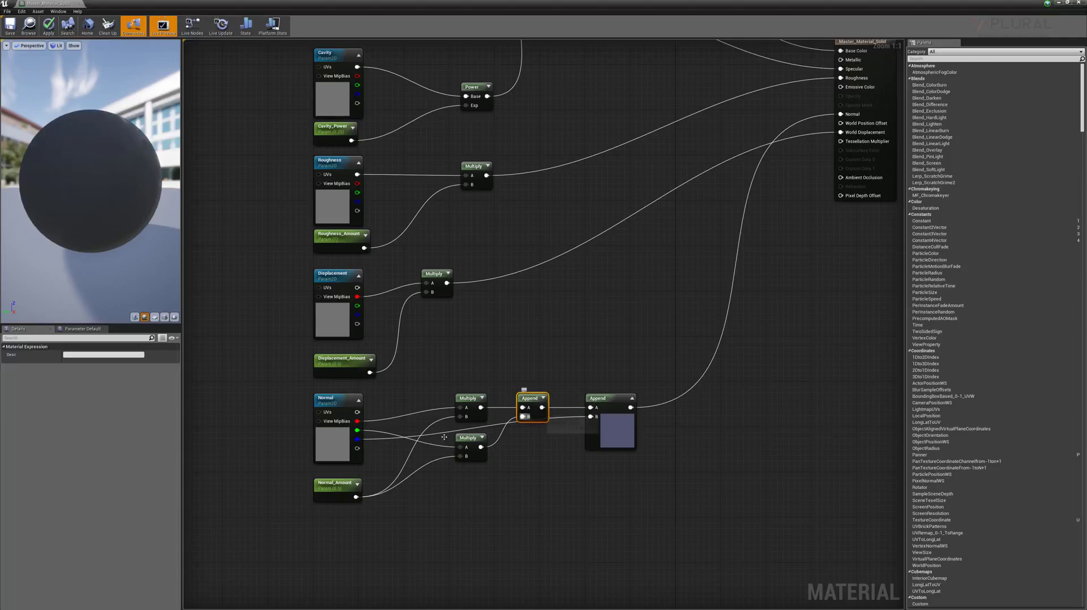
click(334, 399)
click(601, 399)
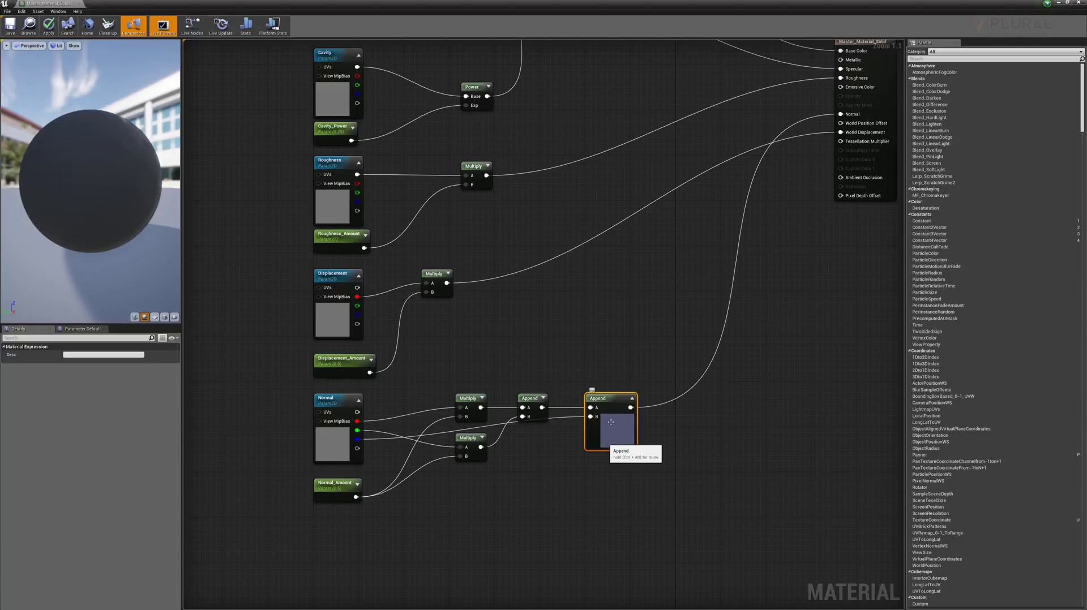
Zoom out to the whole node network and show the master material's overall settings
right_drag(683, 273, 671, 305)
scroll(671, 304, down, 1)
click(785, 248)
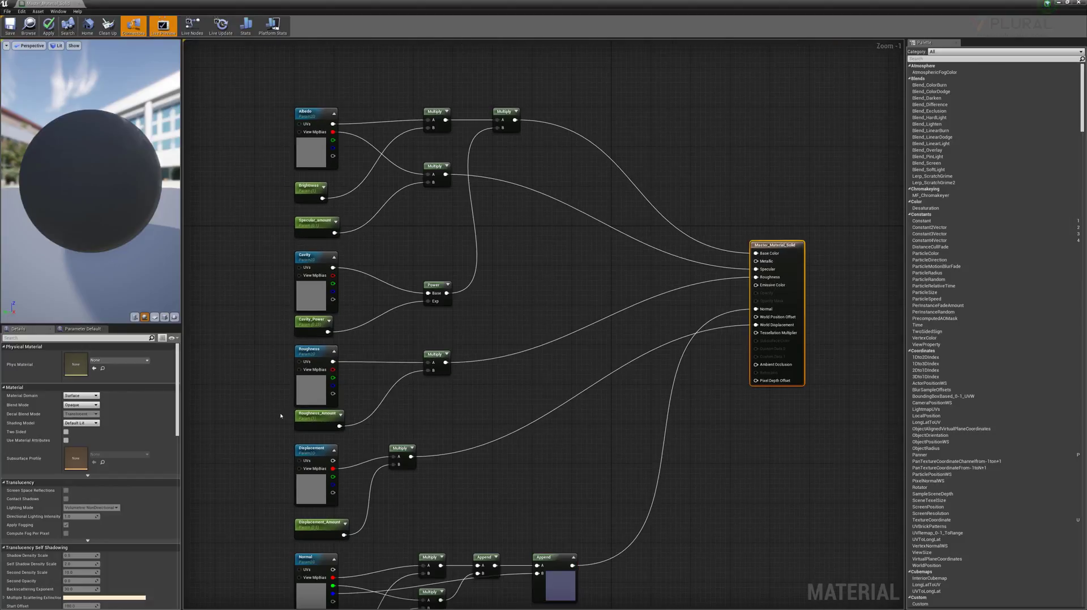
right_drag(569, 361, 588, 330)
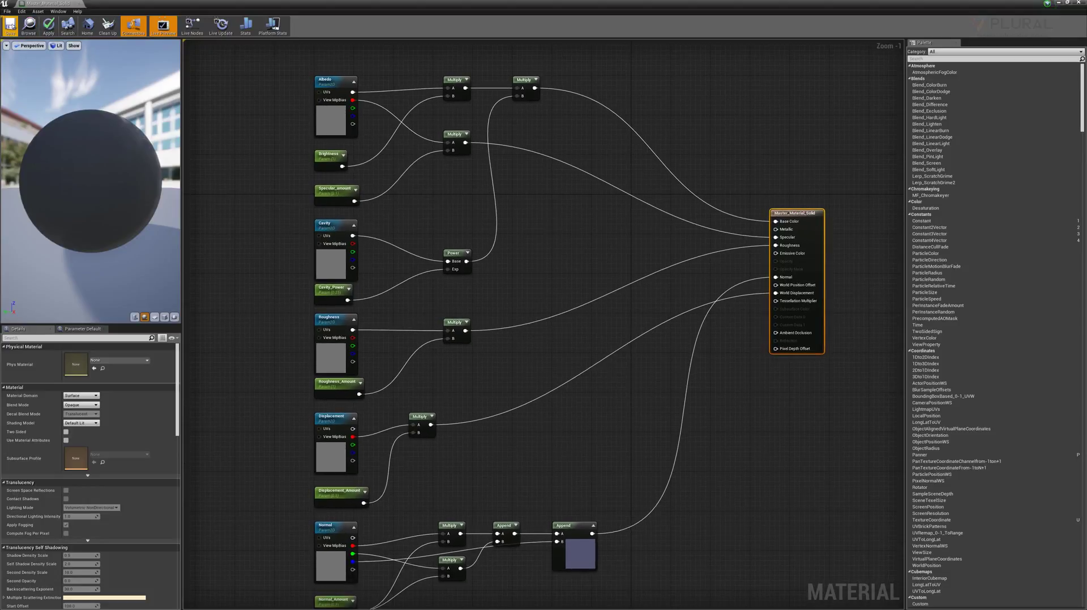
Close the master material without applying changes, then create and open instance Brick
click(79, 3)
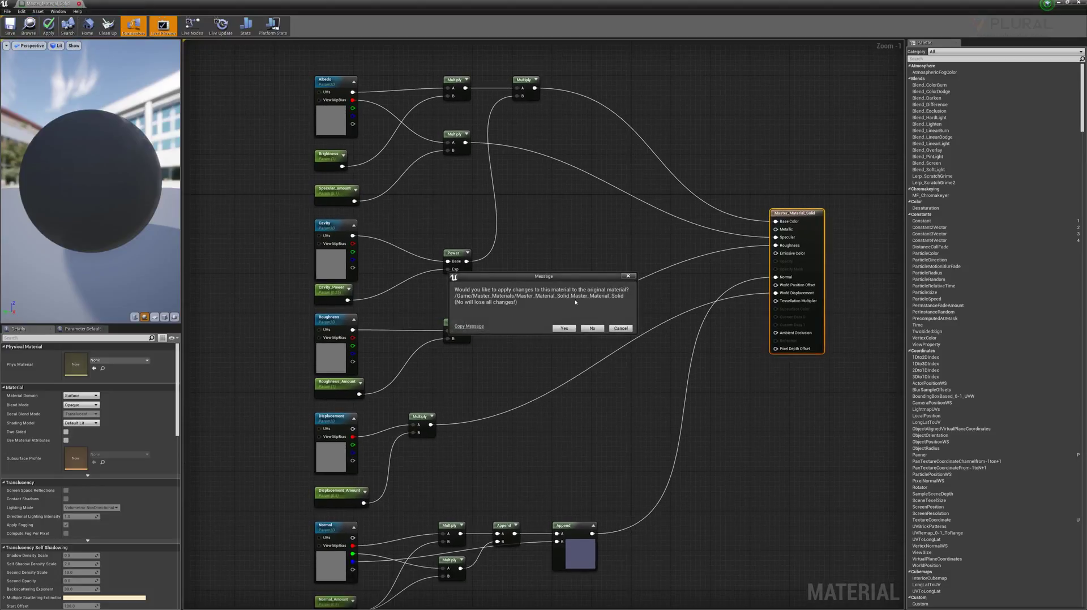
click(593, 329)
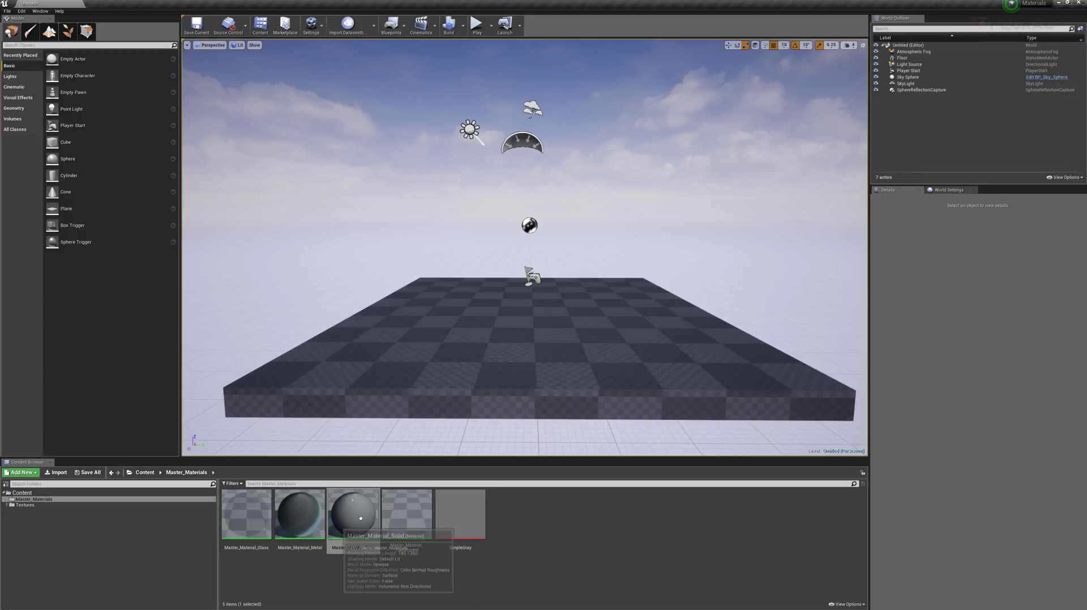
click(338, 544)
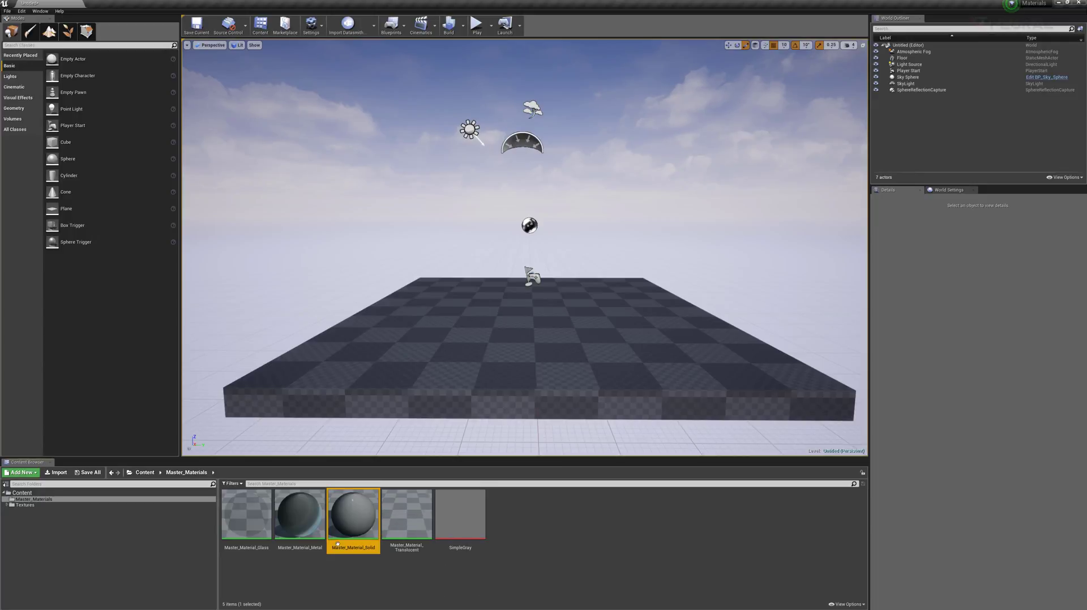
right_click(358, 516)
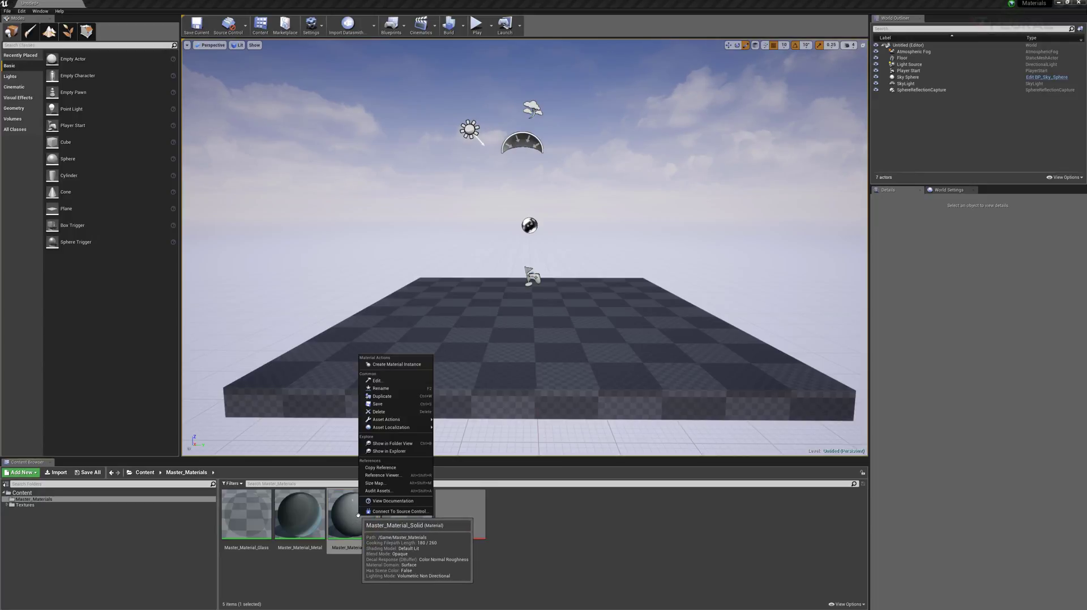
click(403, 365)
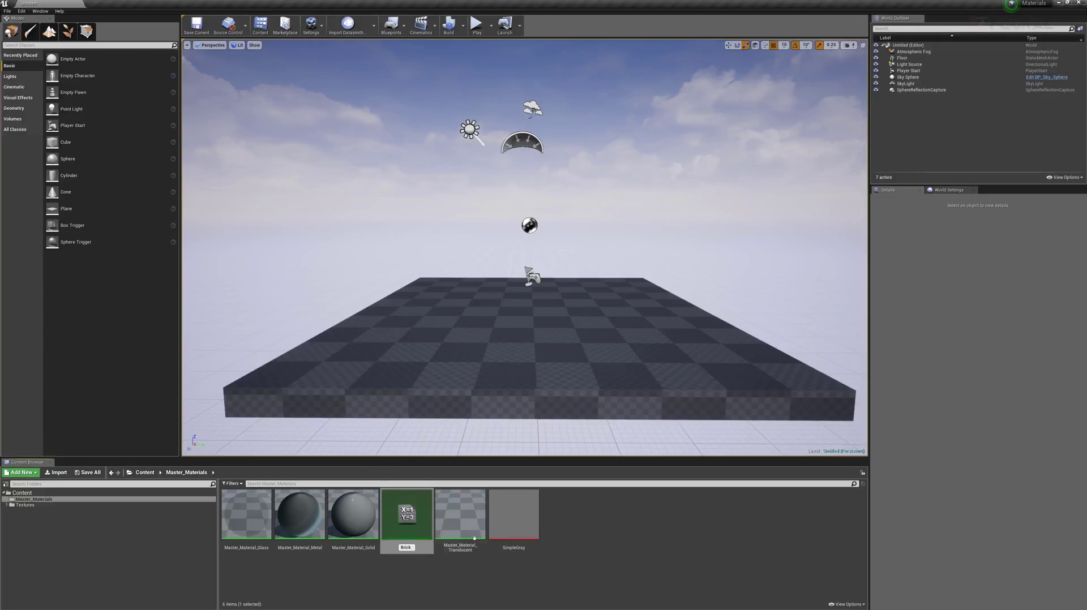
key(Return)
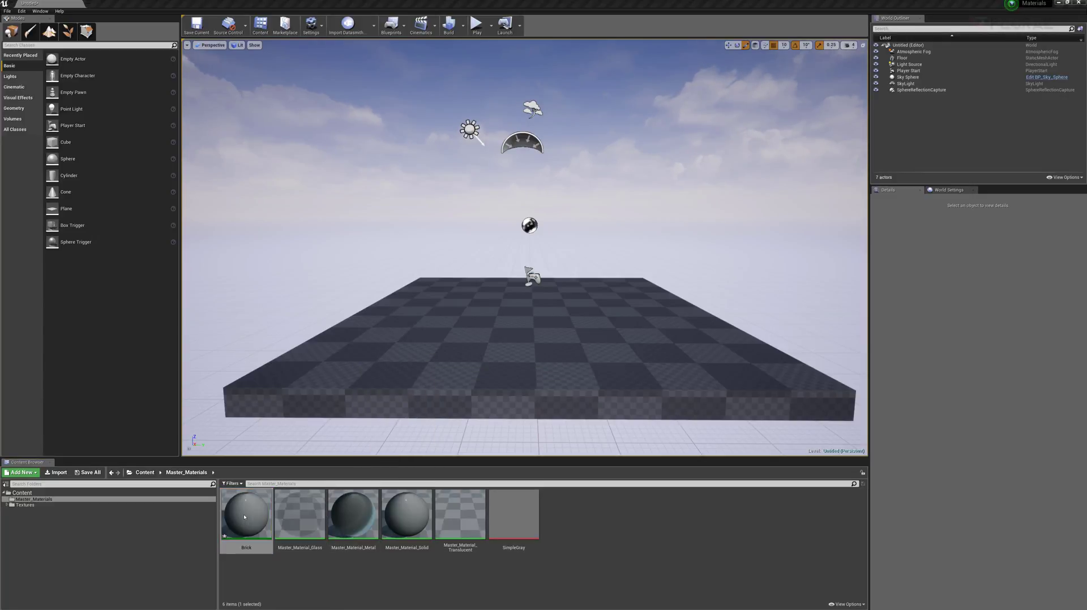
double_click(245, 516)
Float the Brick editor beside the Content Browser and open Textures > Brick_White
double_click(647, 8)
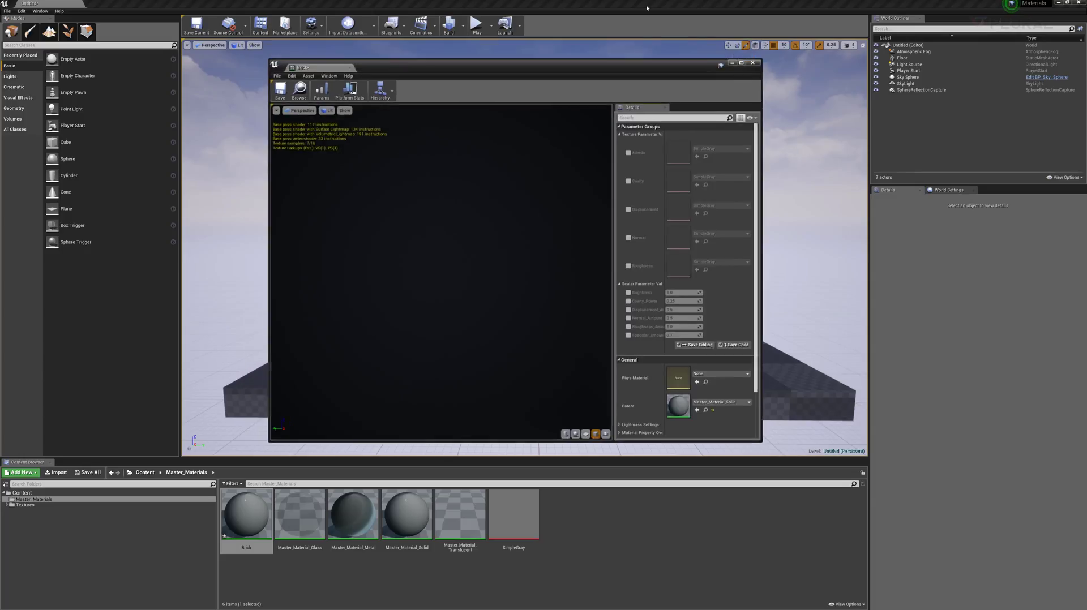
drag(651, 67, 584, 60)
drag(699, 141, 756, 140)
click(145, 475)
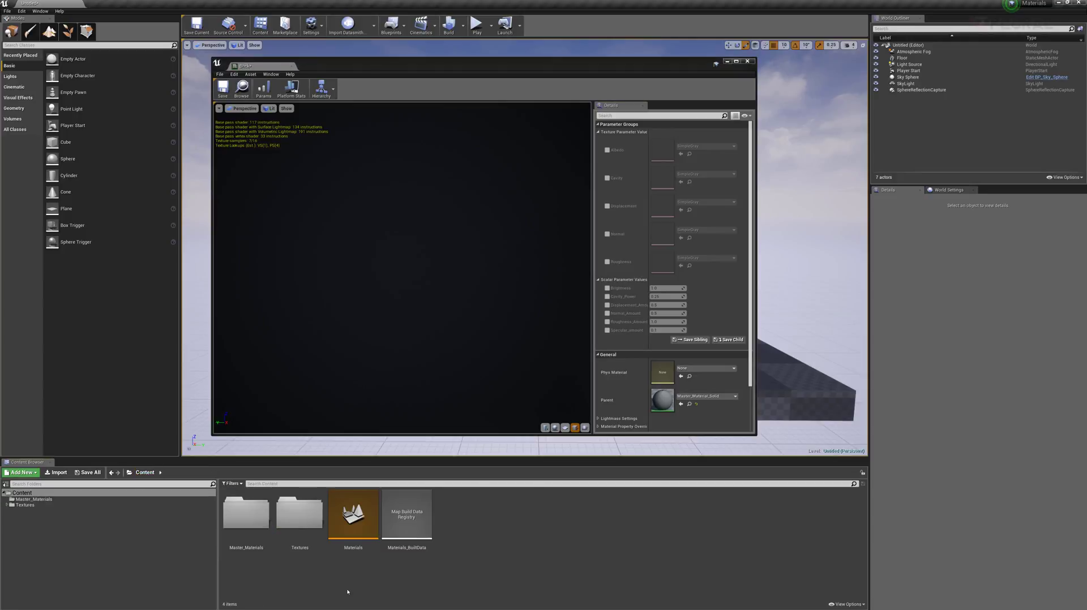
double_click(299, 512)
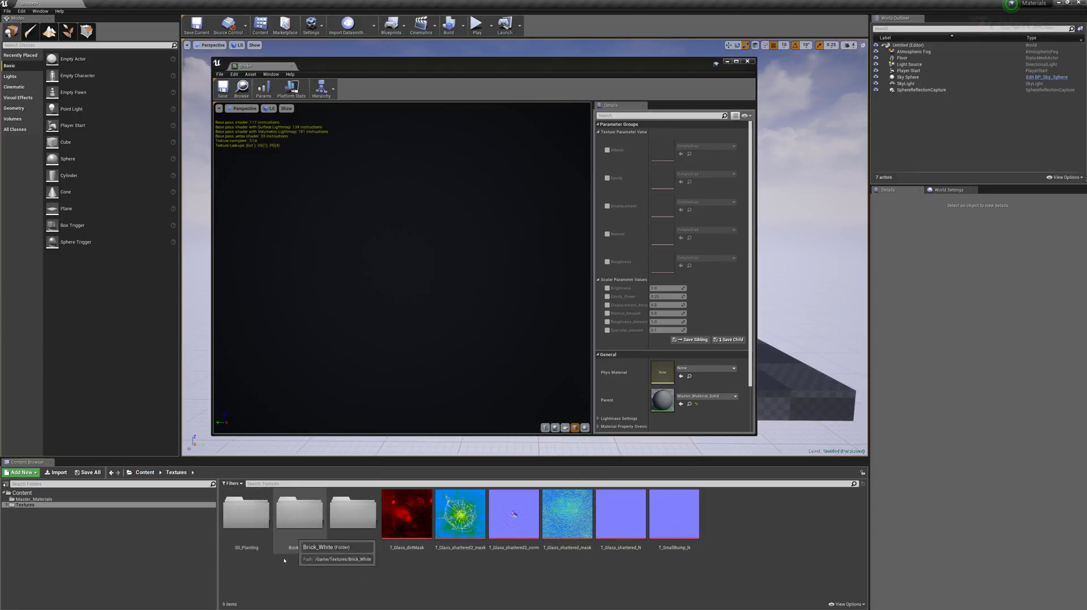
double_click(295, 524)
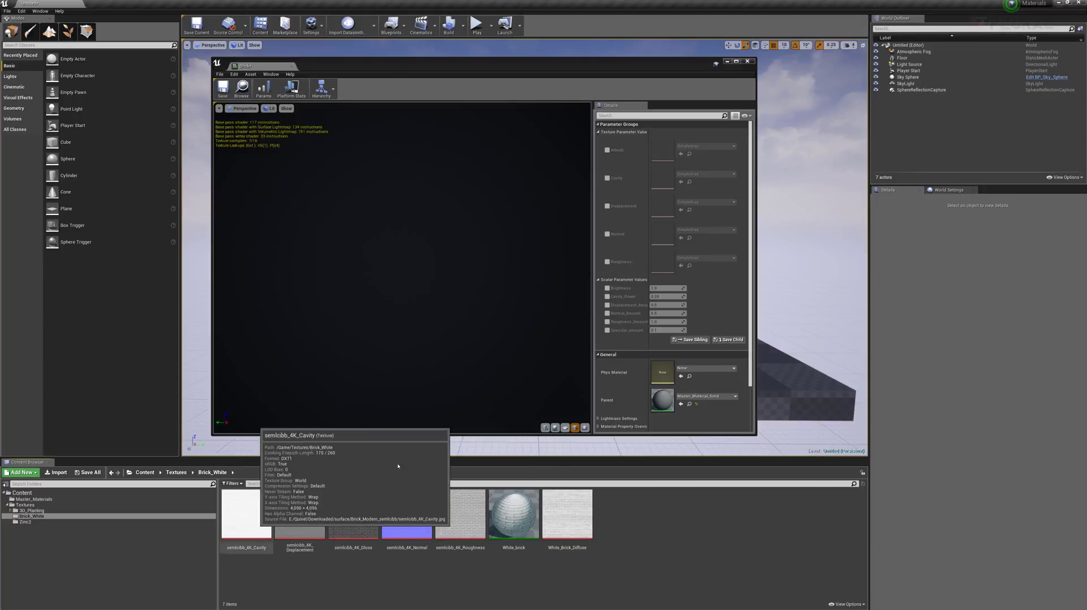
Enable overrides for the Albedo, Cavity, Displacement, Normal and Roughness textures
click(607, 150)
click(607, 178)
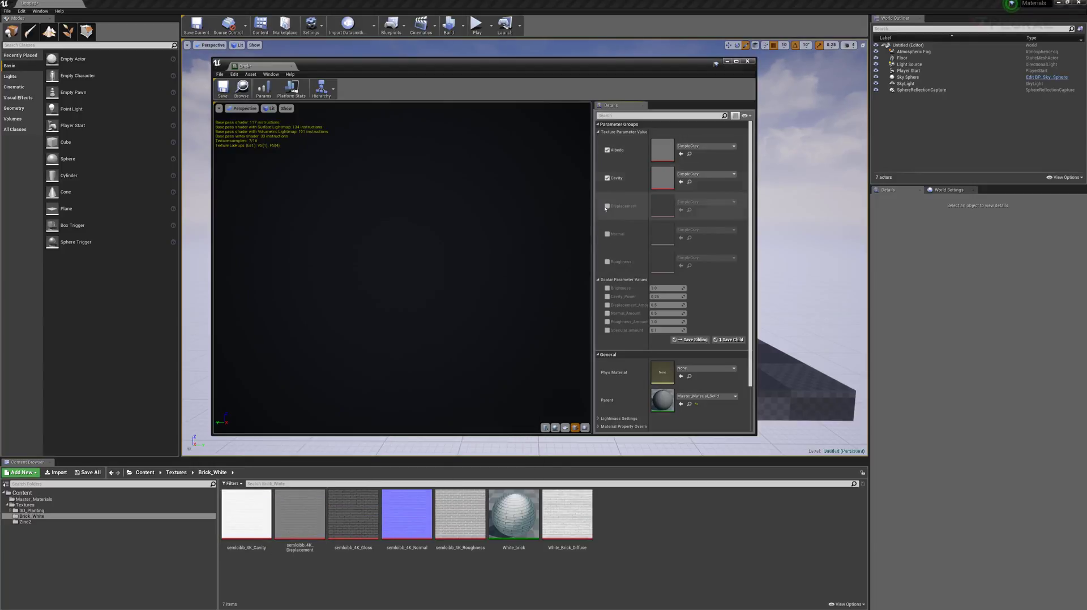
click(607, 206)
click(607, 234)
click(607, 263)
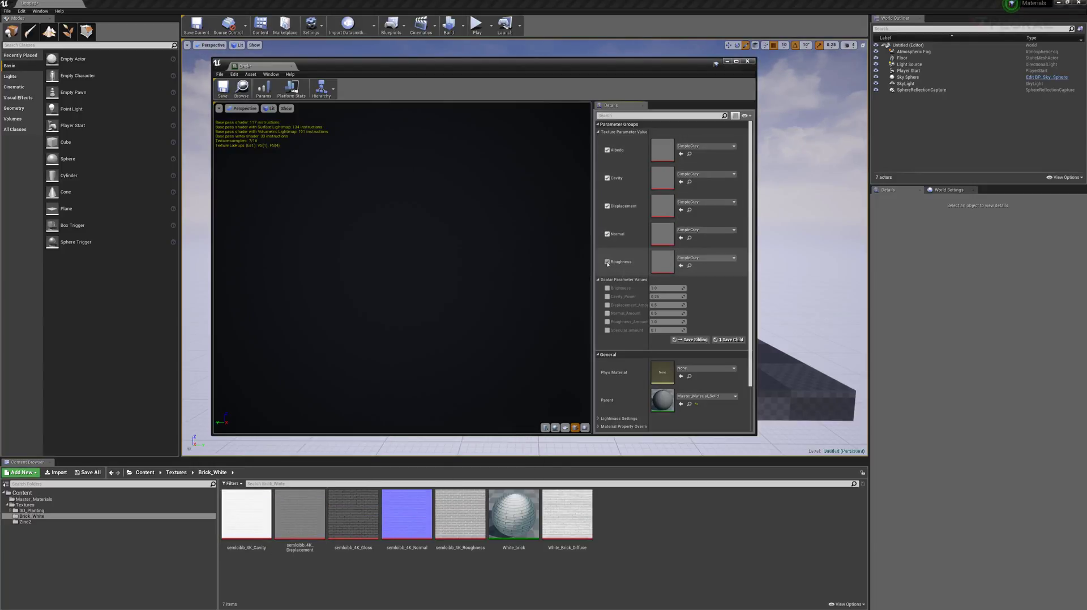
Assign White_Brick_Diffuse to Albedo and semlcibb_4K_Cavity to Cavity
click(246, 513)
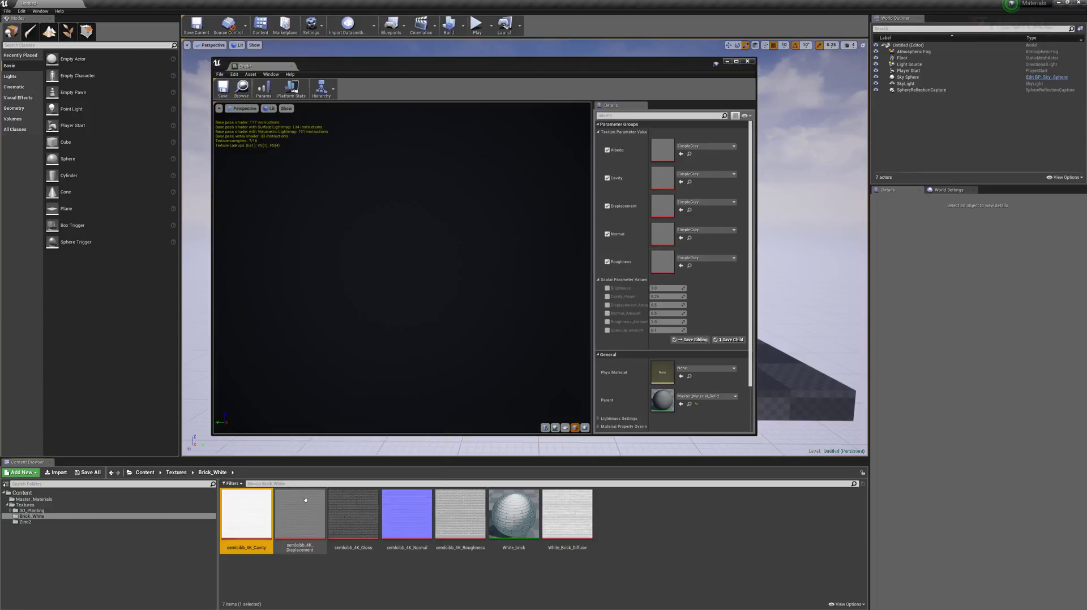
click(300, 513)
click(567, 512)
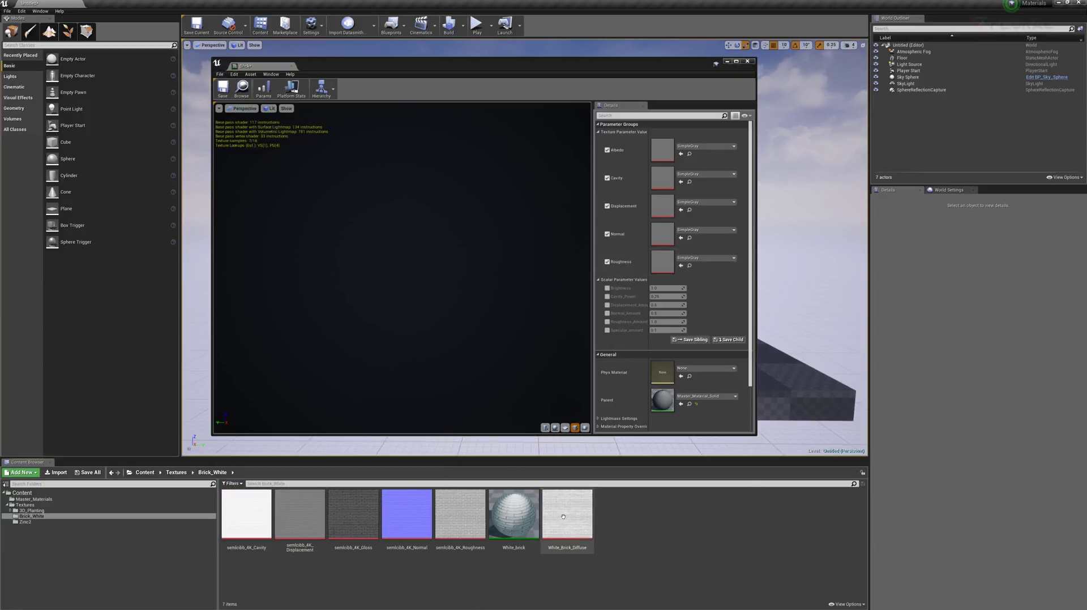
click(681, 153)
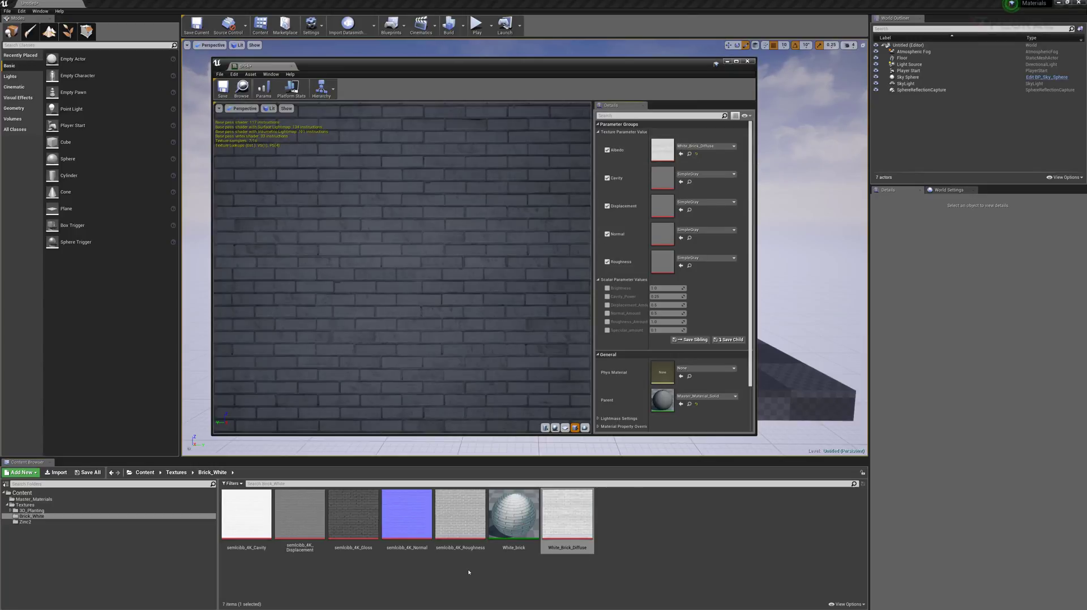
click(246, 516)
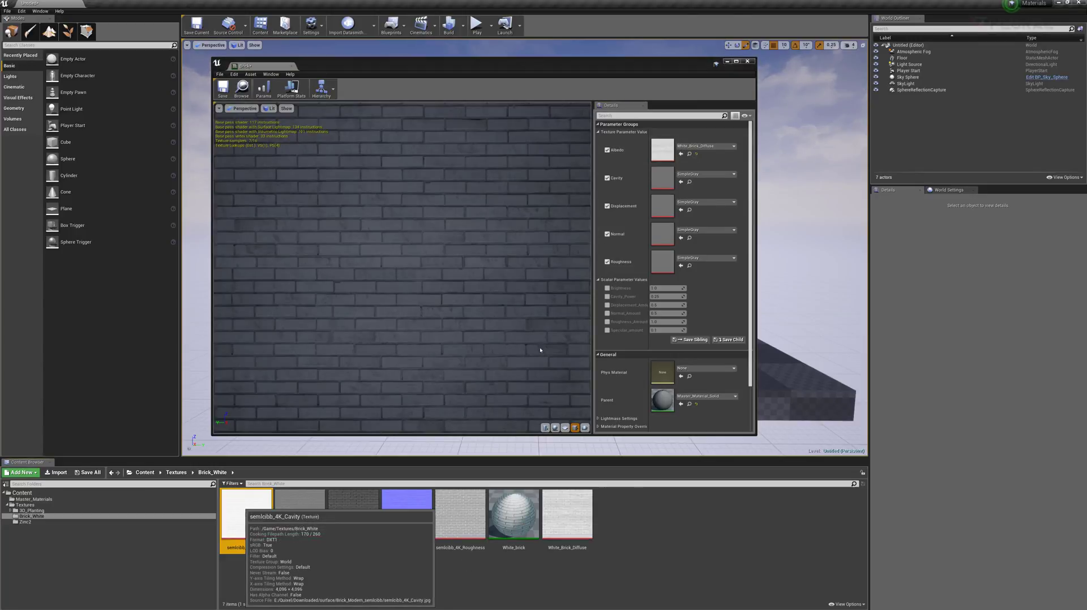
click(681, 182)
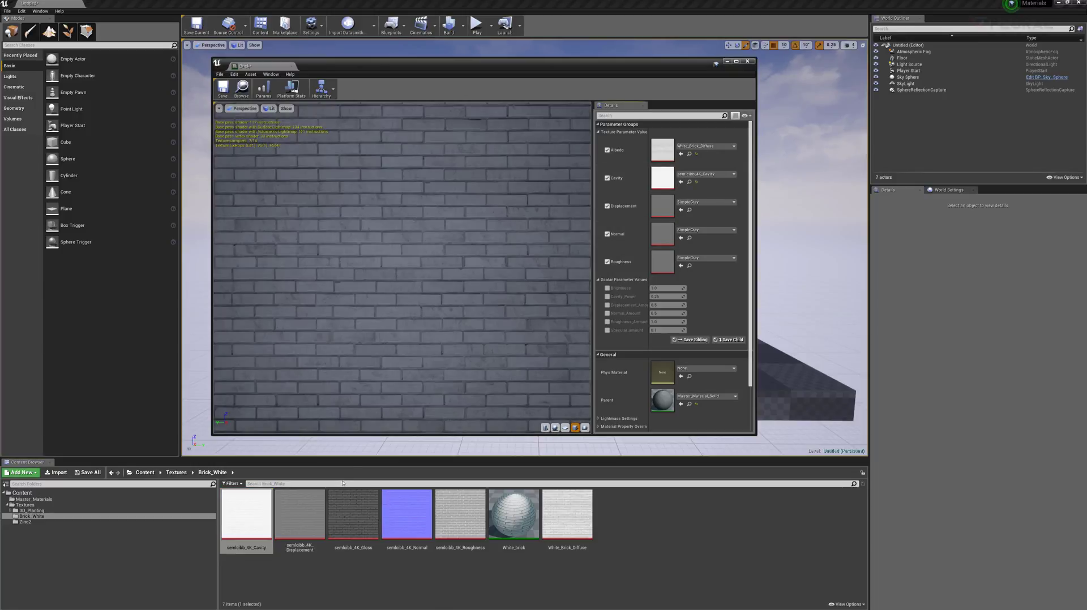
Assign the semlcibb_4K Displacement, Normal and Roughness textures to their slots
click(299, 515)
click(680, 209)
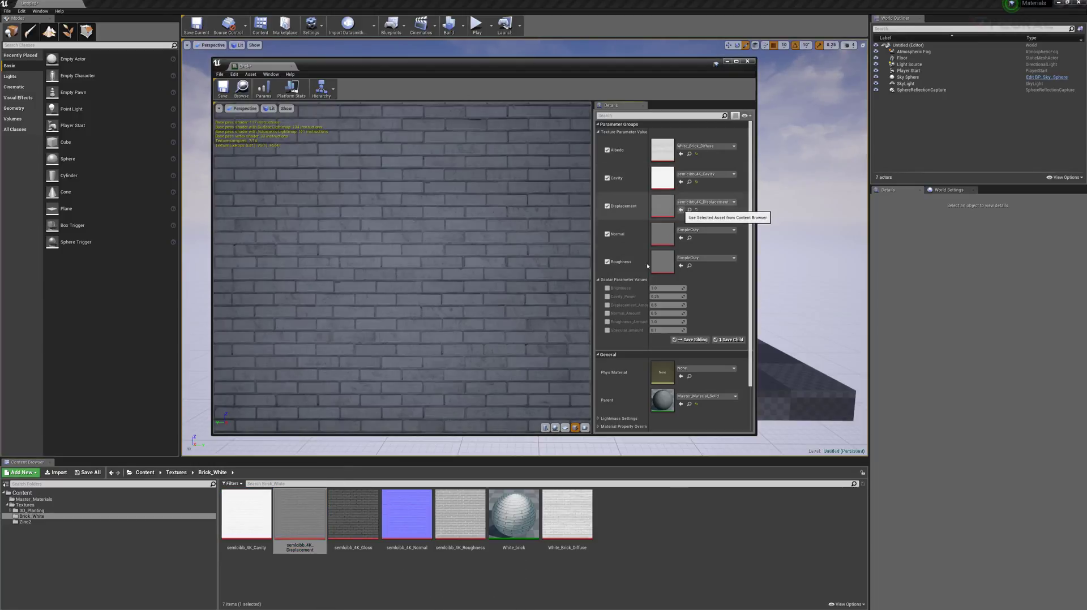
click(354, 516)
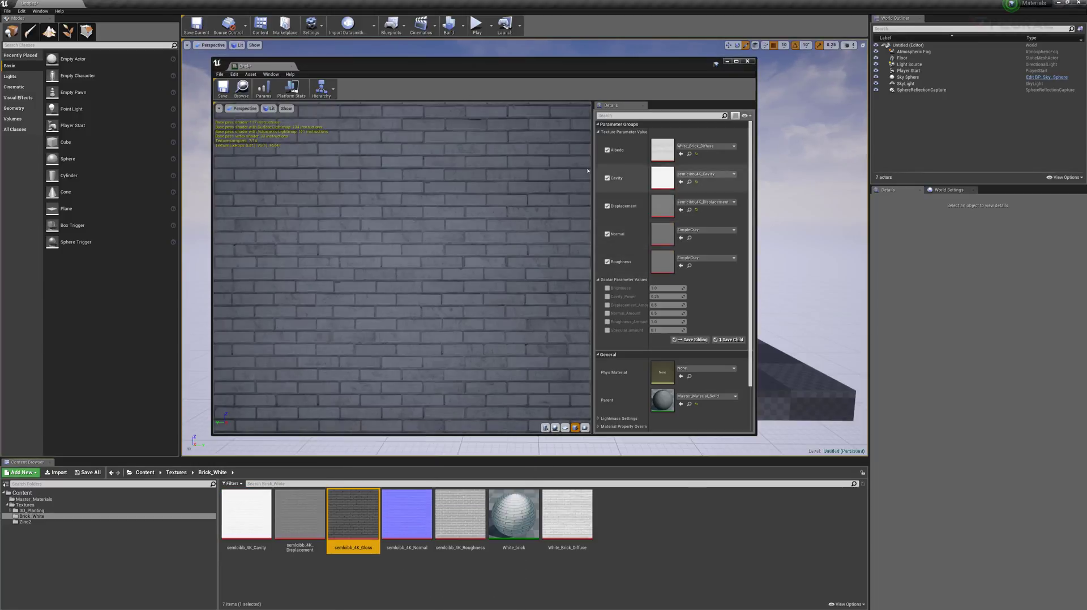
click(406, 515)
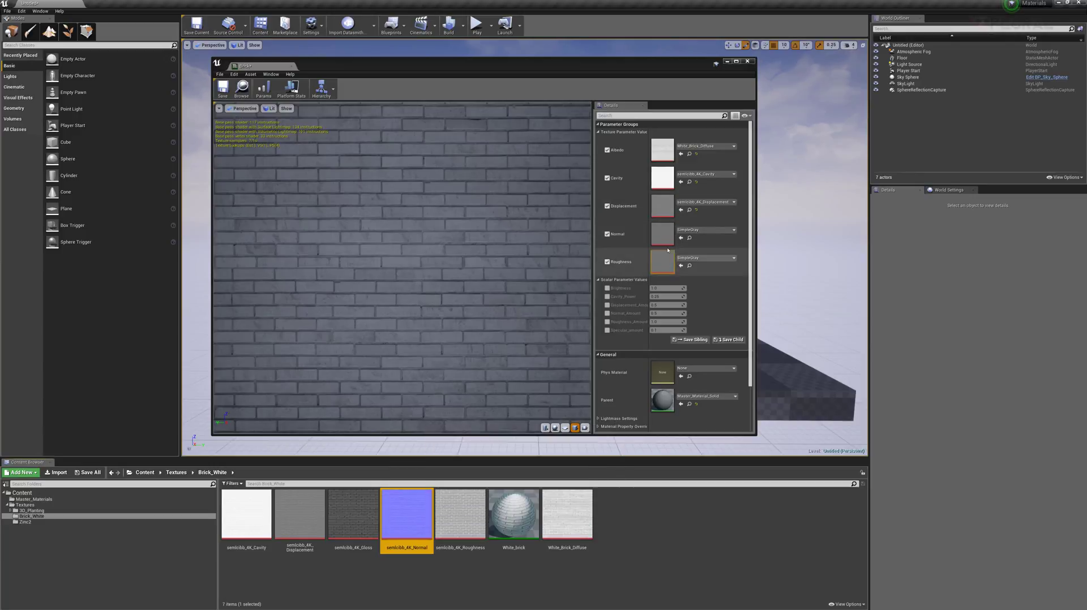
click(680, 237)
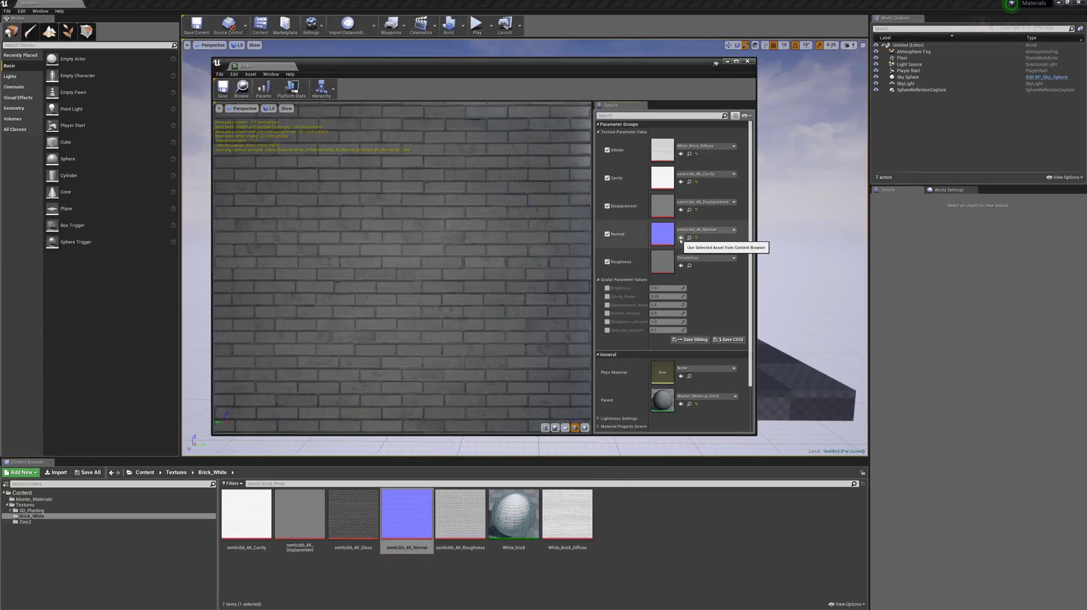
click(465, 512)
click(680, 265)
Enable and adjust the Brick instance's Brightness and Cavity_Power overrides
drag(397, 266, 511, 270)
click(608, 288)
drag(667, 288, 671, 288)
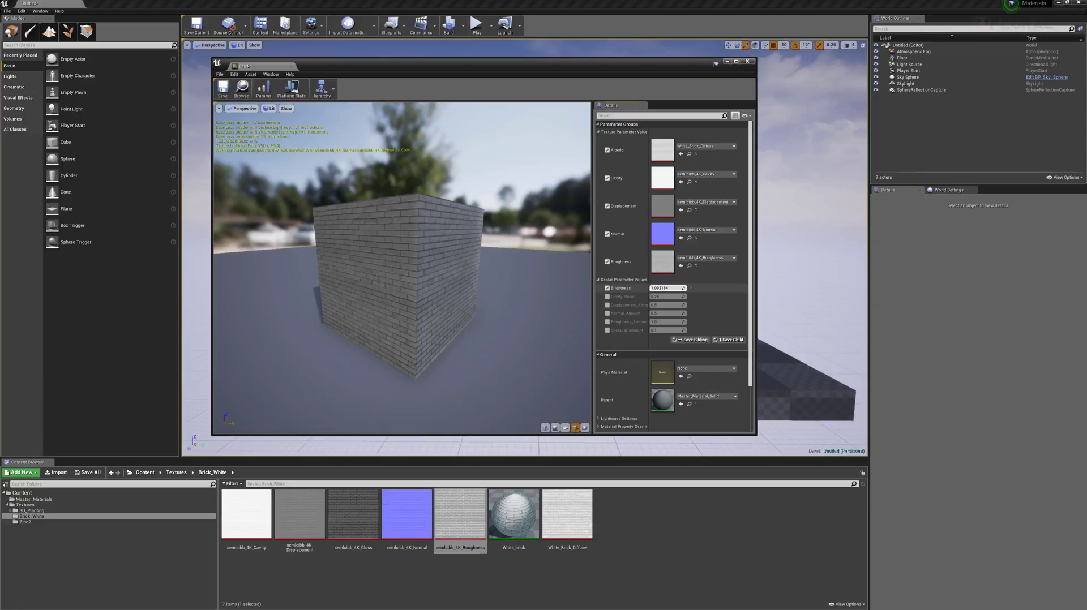
click(607, 298)
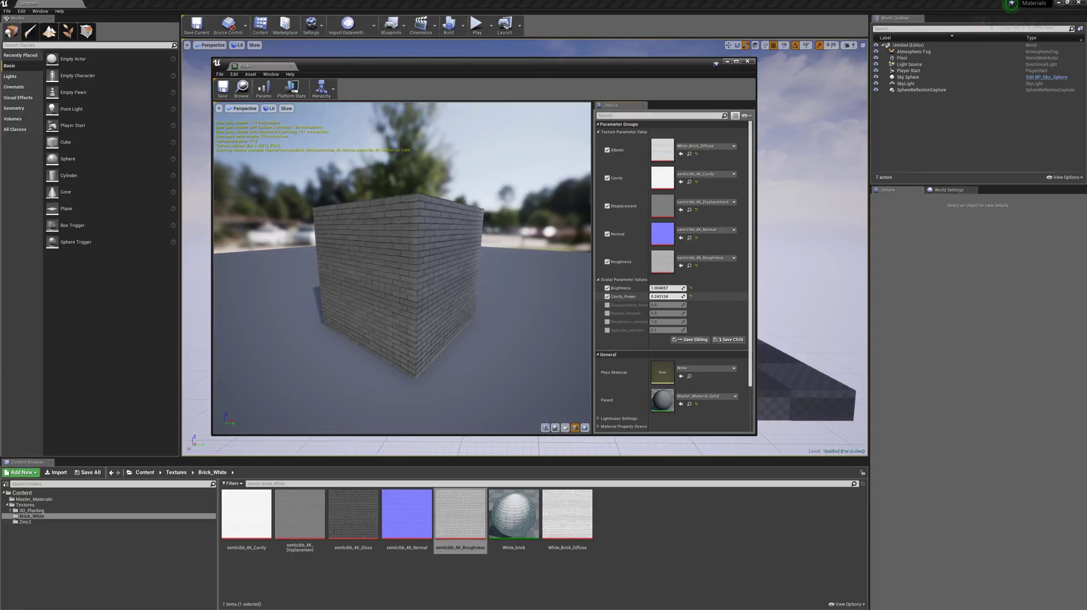
drag(668, 297, 664, 313)
Enable Normal_Amount and lower its strength while checking the preview
click(608, 314)
scroll(458, 250, up, 6)
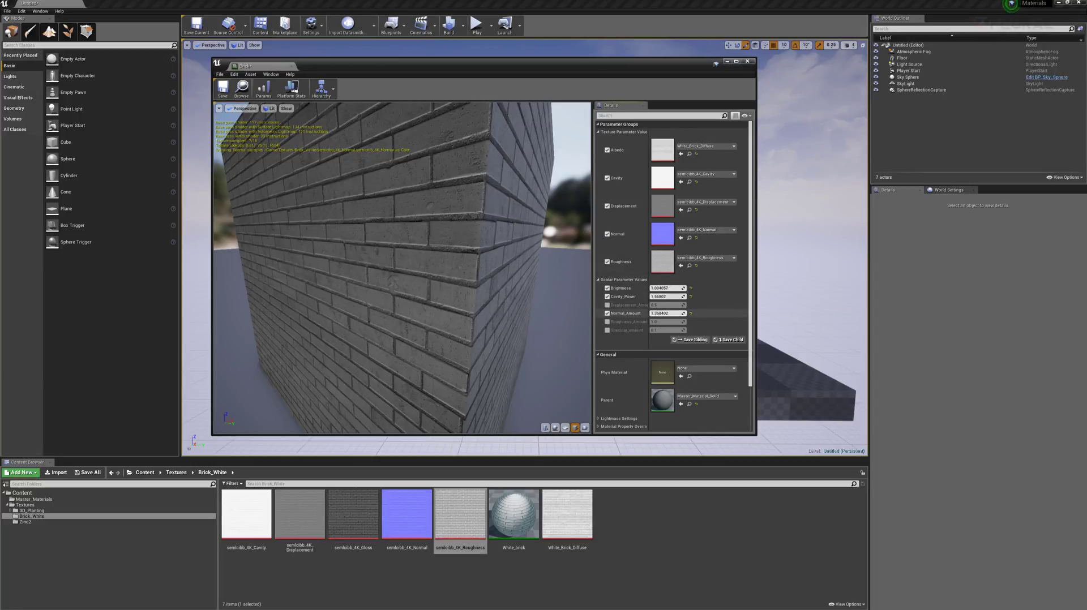
drag(667, 314, 664, 313)
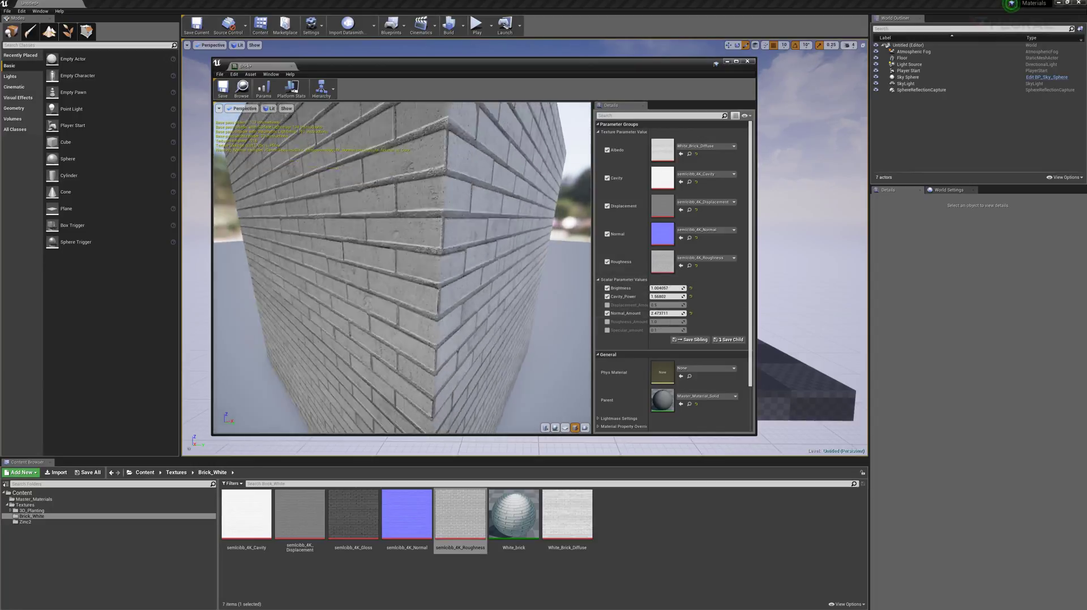
drag(339, 340, 222, 399)
drag(667, 313, 652, 313)
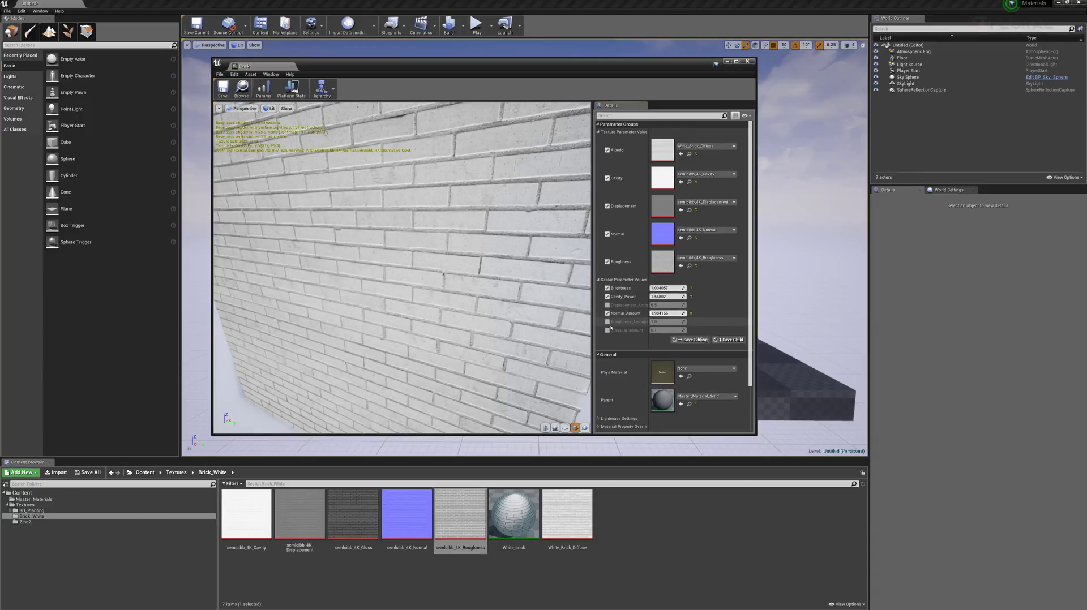
Set Roughness_Amount to 1.5 and view the brick wall preview
drag(660, 321, 671, 322)
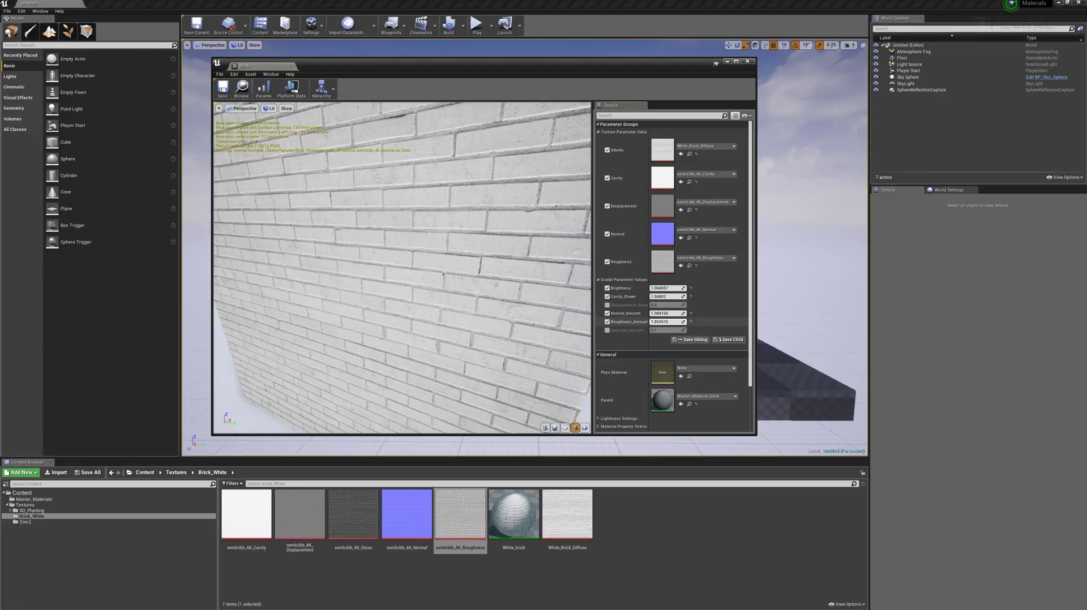
drag(671, 321, 659, 321)
scroll(396, 290, down, 5)
drag(395, 290, 464, 297)
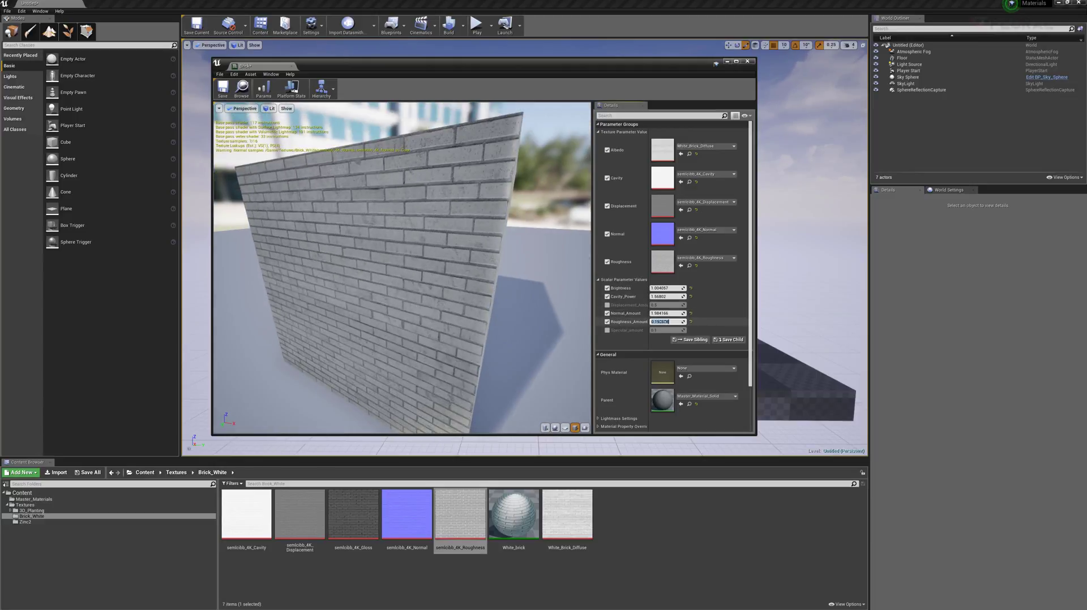
key(Return)
drag(371, 271, 372, 271)
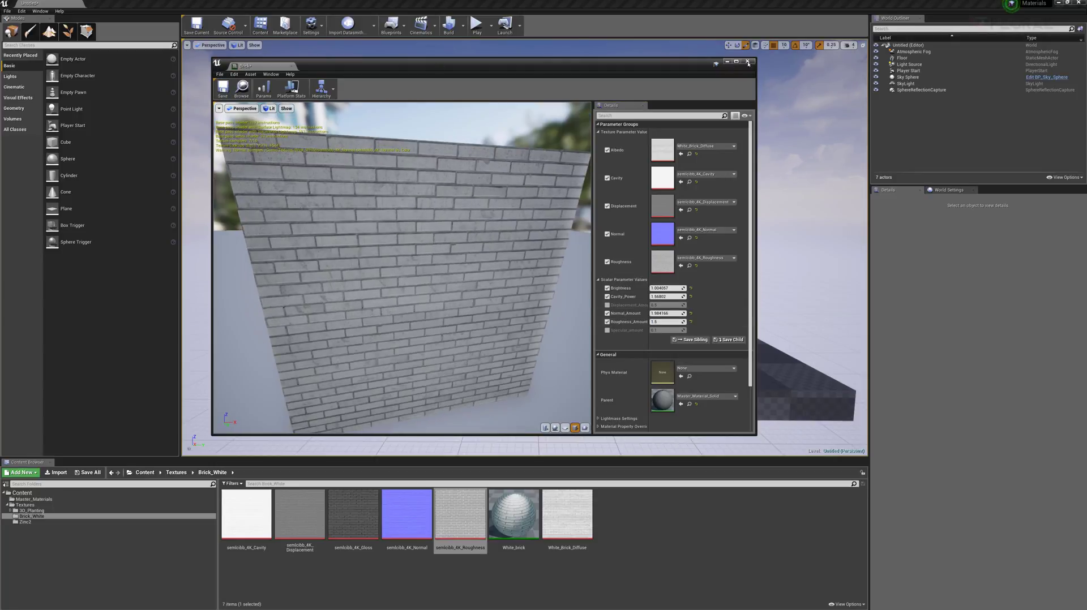
Save the Brick material and open the Master_Materials folder
click(223, 89)
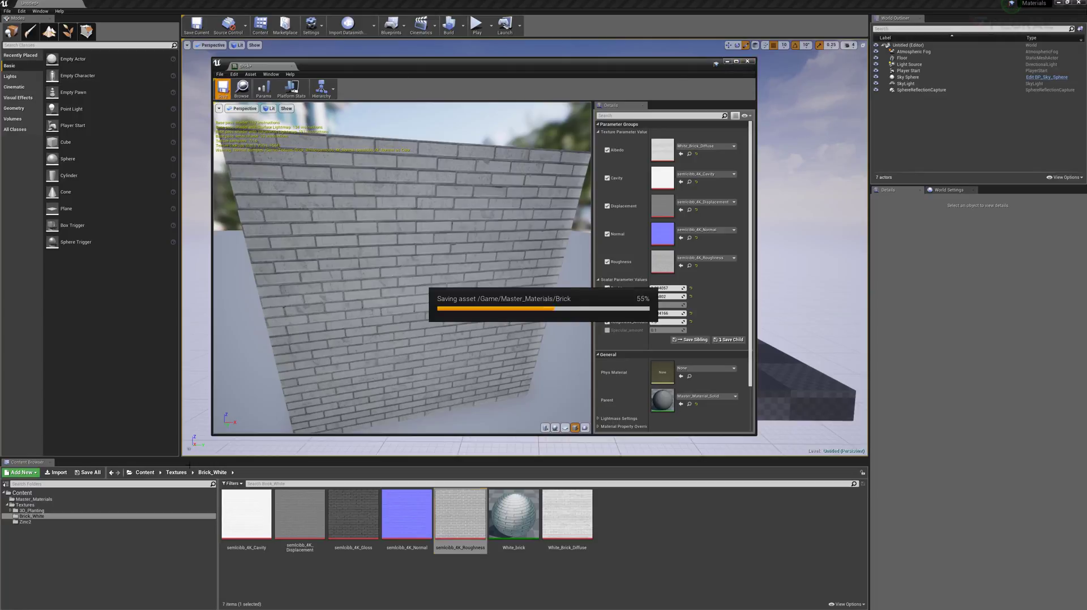
click(145, 472)
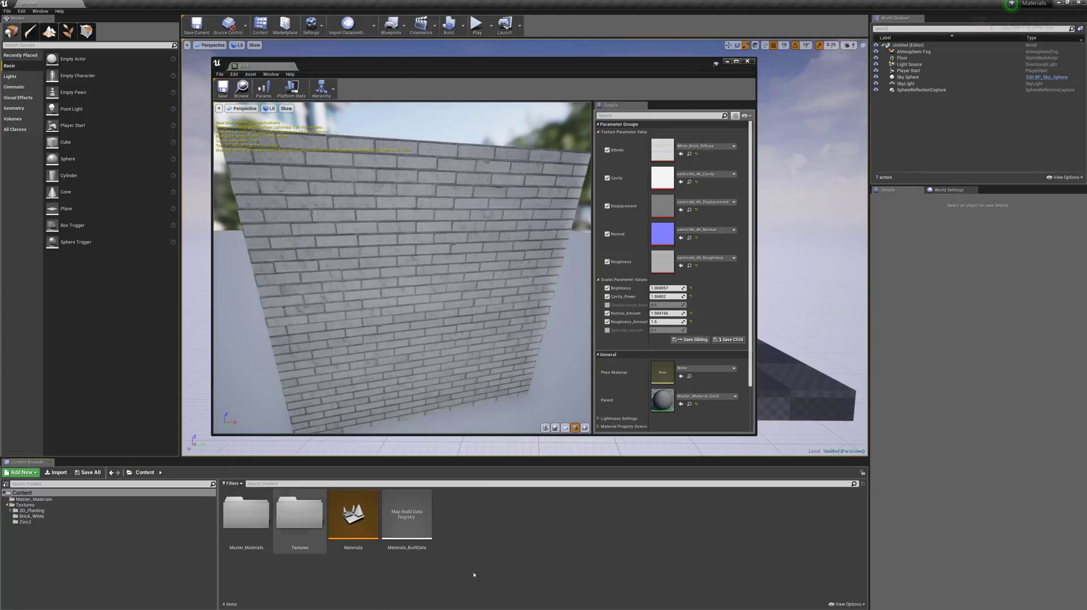
double_click(255, 514)
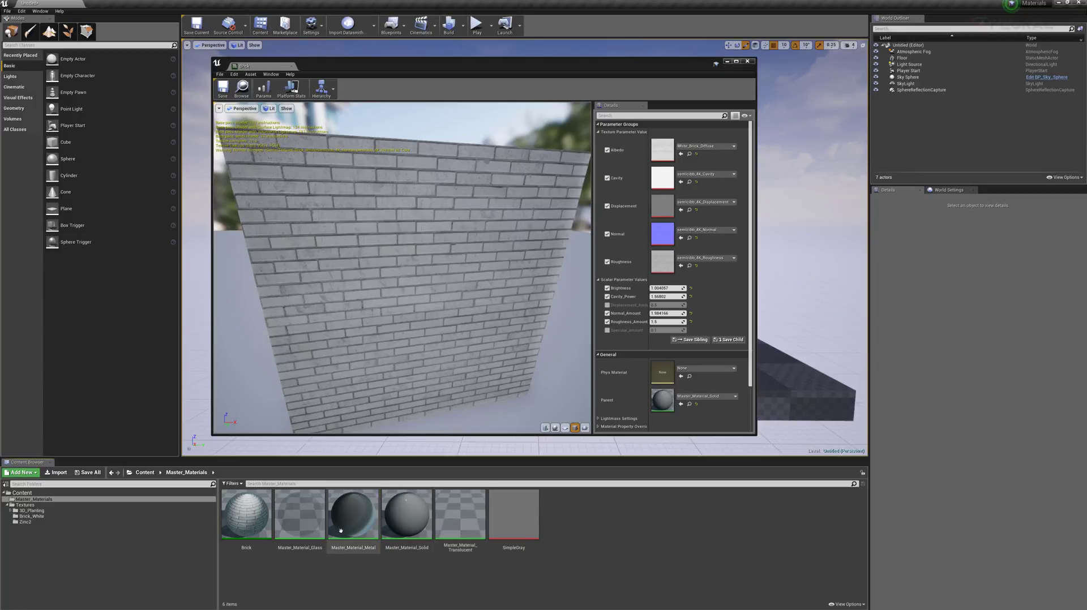
Create a material instance of Master_Material_Metal named 'Zinc'
click(353, 515)
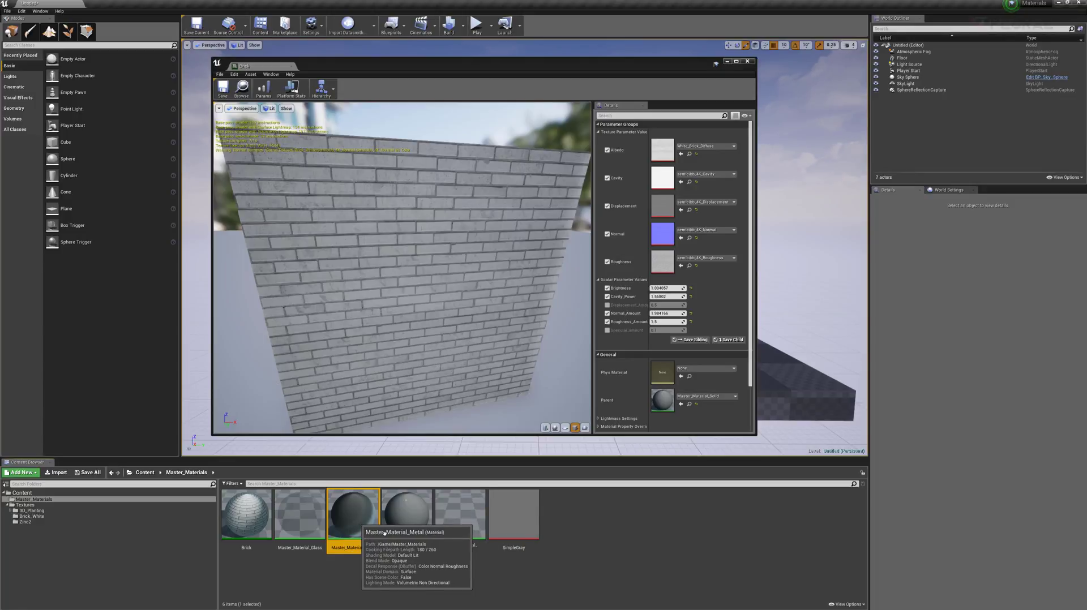
right_click(358, 518)
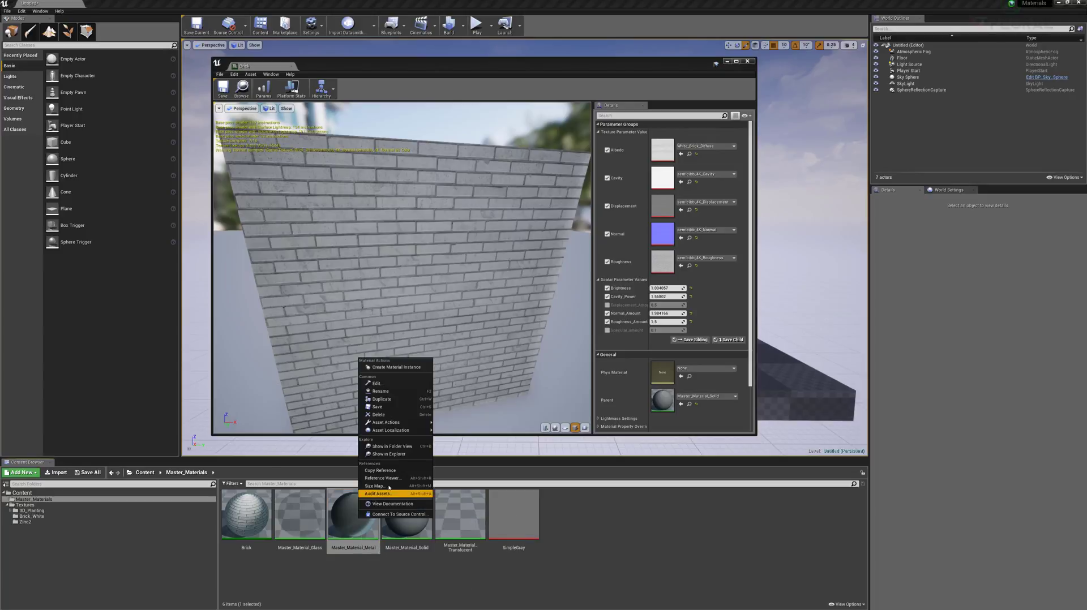
click(395, 369)
text(Zinc)
key(Return)
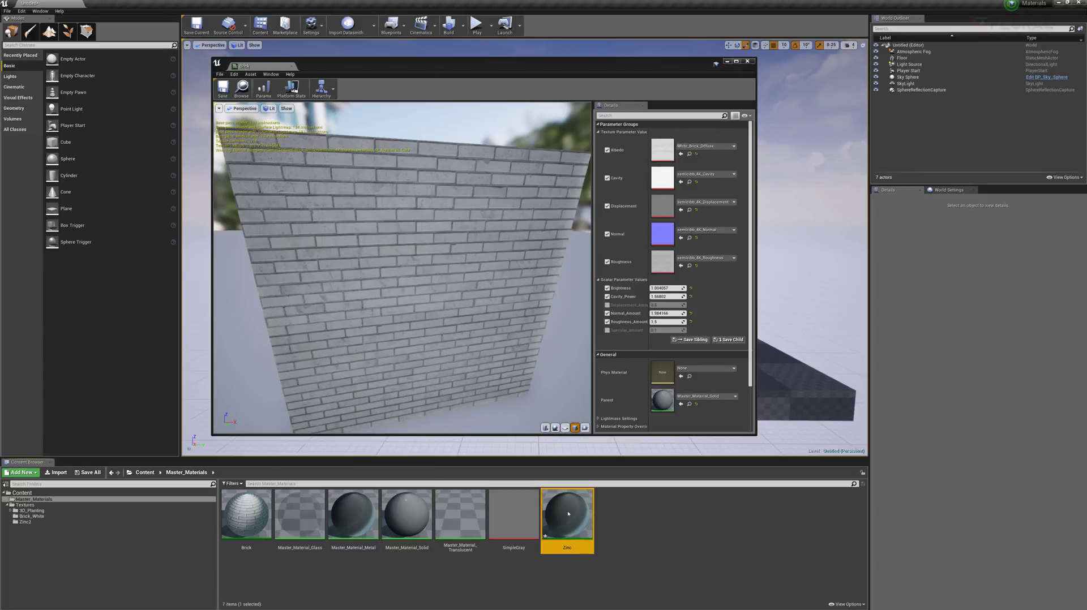
In the Zinc instance, enable the Diffuse, Normal, Roughness and Specular texture overrides
double_click(568, 513)
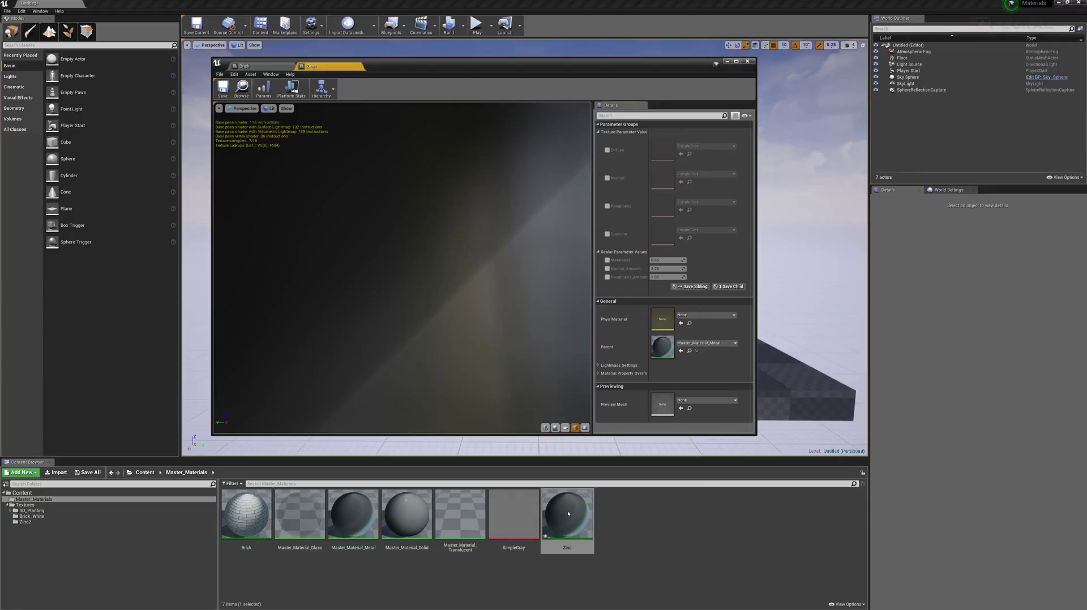
click(607, 150)
click(607, 178)
click(607, 206)
click(607, 234)
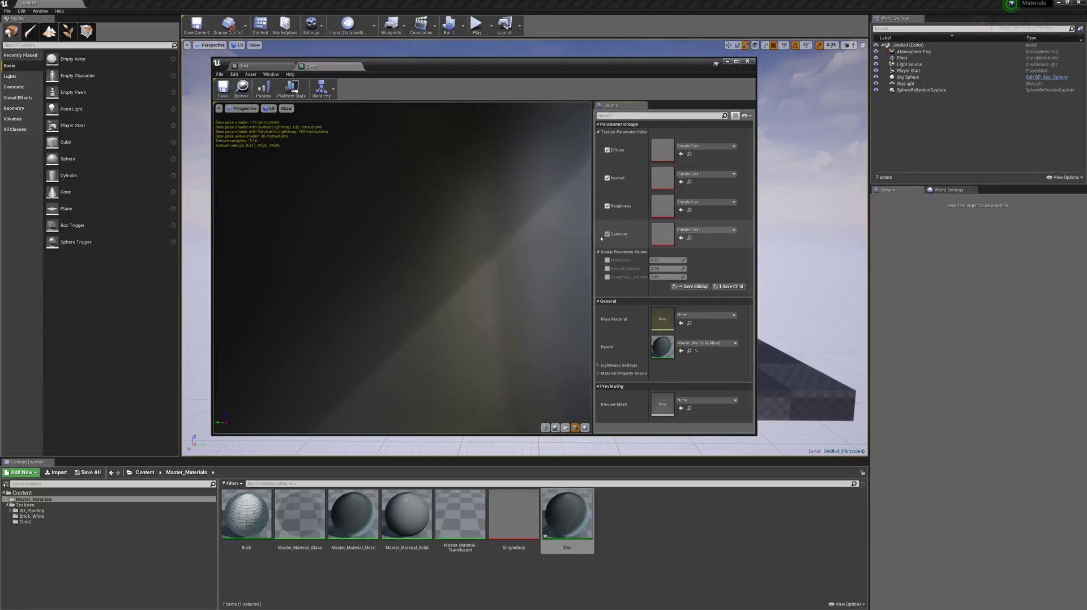
Assign the Textures/Zinc2 shrbehqc_2K Diffuse, Normal, Roughness and Specular textures to their slots
click(145, 472)
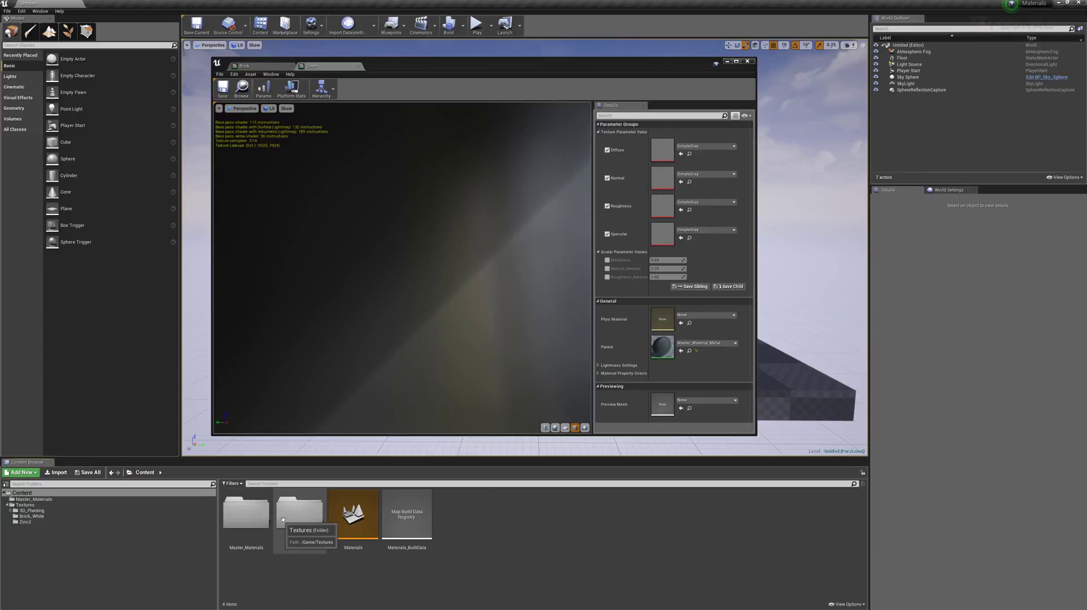
double_click(283, 515)
double_click(352, 512)
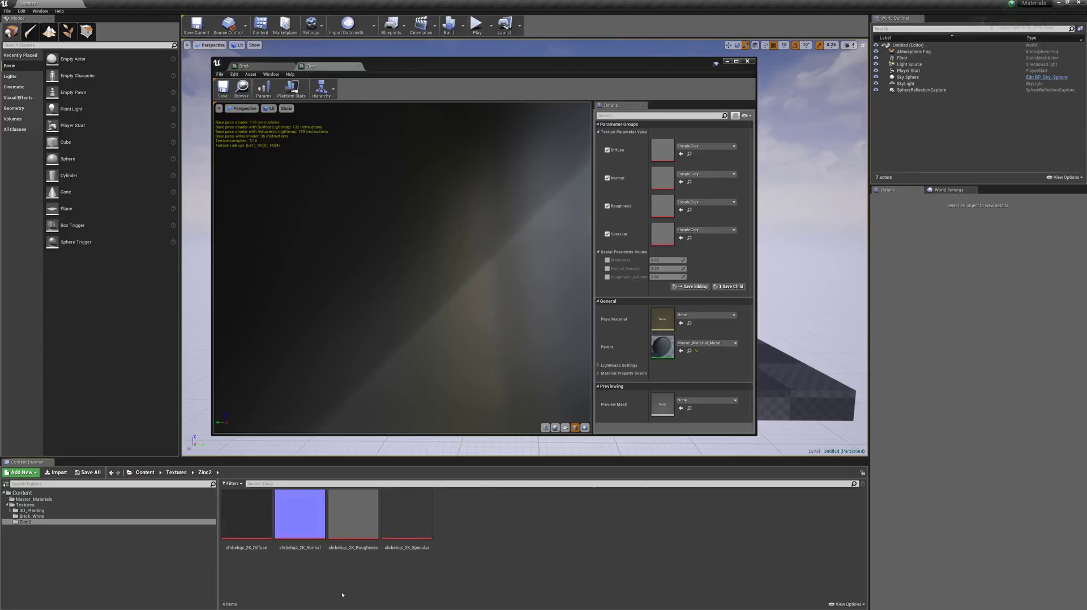
click(249, 521)
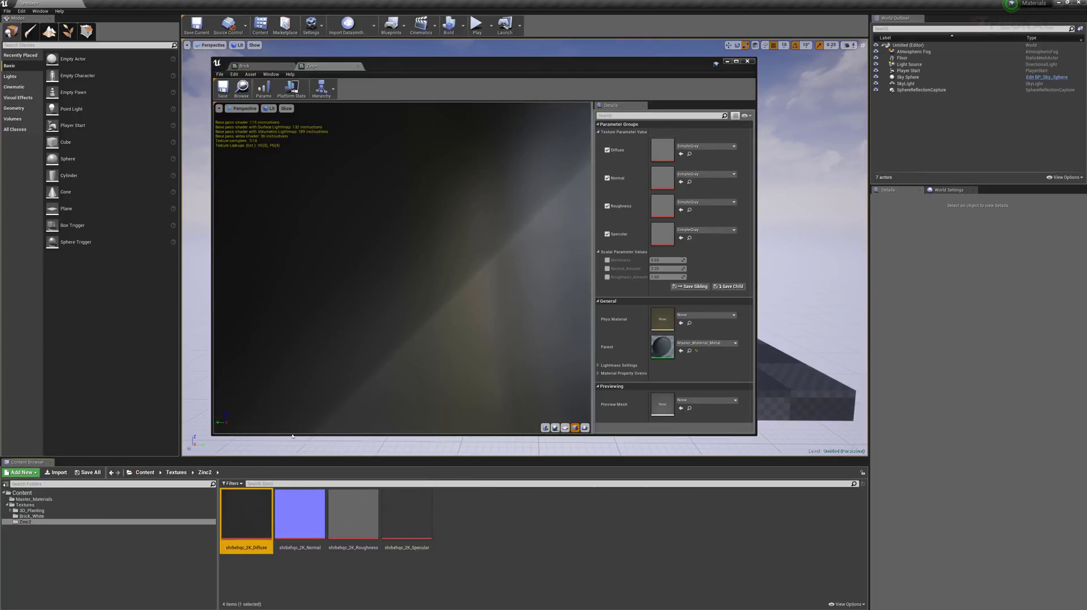
drag(265, 453, 663, 150)
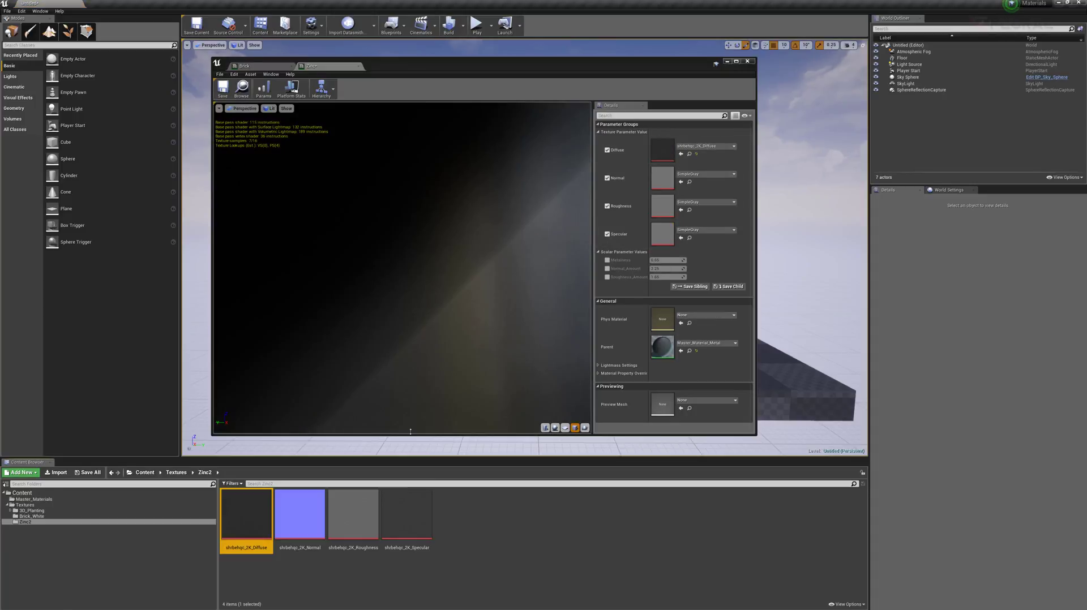
drag(300, 512, 664, 178)
drag(354, 513, 662, 206)
drag(407, 513, 663, 233)
drag(408, 288, 454, 244)
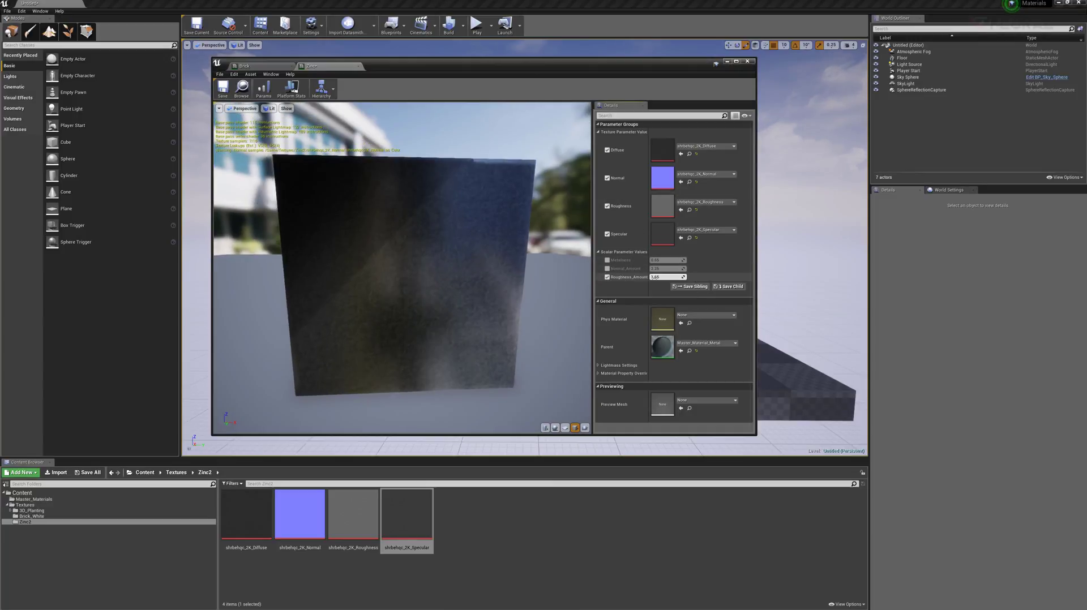
Set Roughness_Amount to about 2.09 and Metalness to about 0.85, then save Zinc
drag(655, 277, 628, 277)
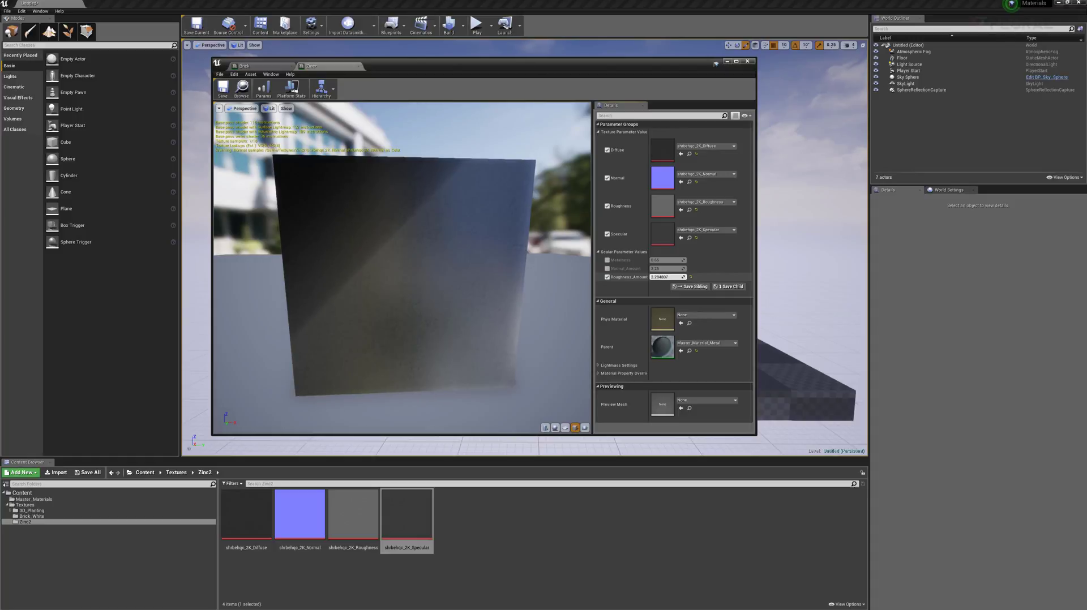
mouse_move(662, 260)
mouse_down()
mouse_move(639, 261)
mouse_move(660, 260)
mouse_up()
drag(397, 254, 402, 280)
click(225, 90)
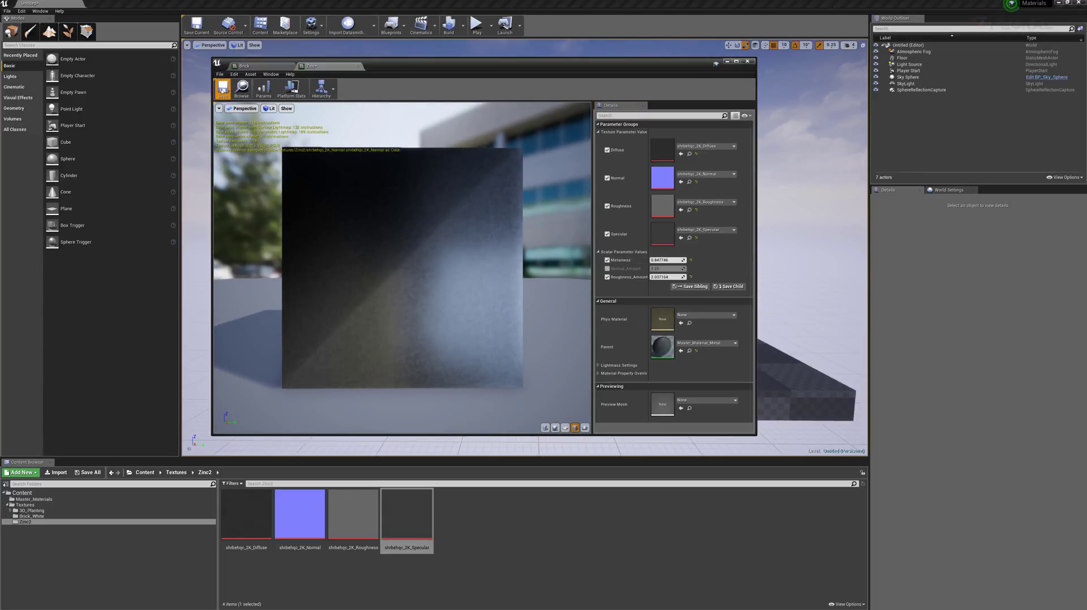
Select Master_Material_Glass in the Master_Materials folder
click(145, 473)
double_click(245, 515)
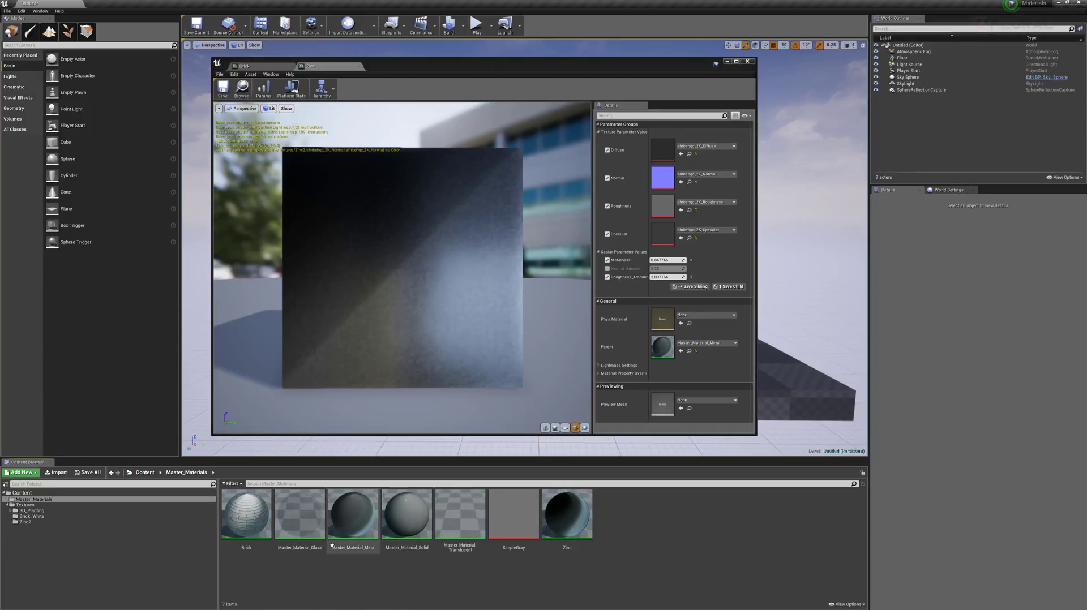
click(300, 524)
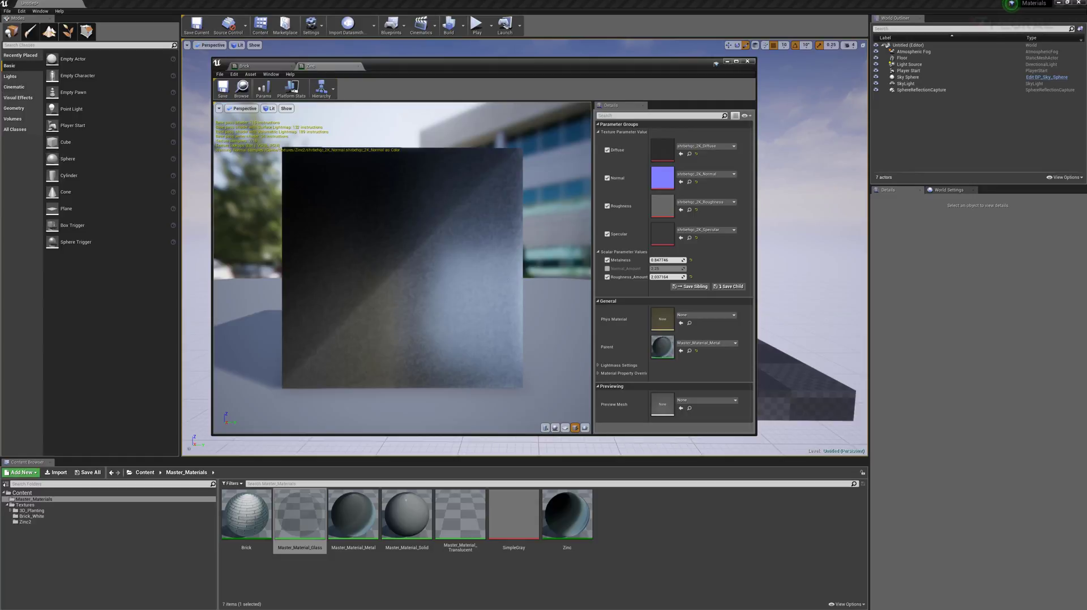
Switch to the web browser and go to the website's resources page
key(super)
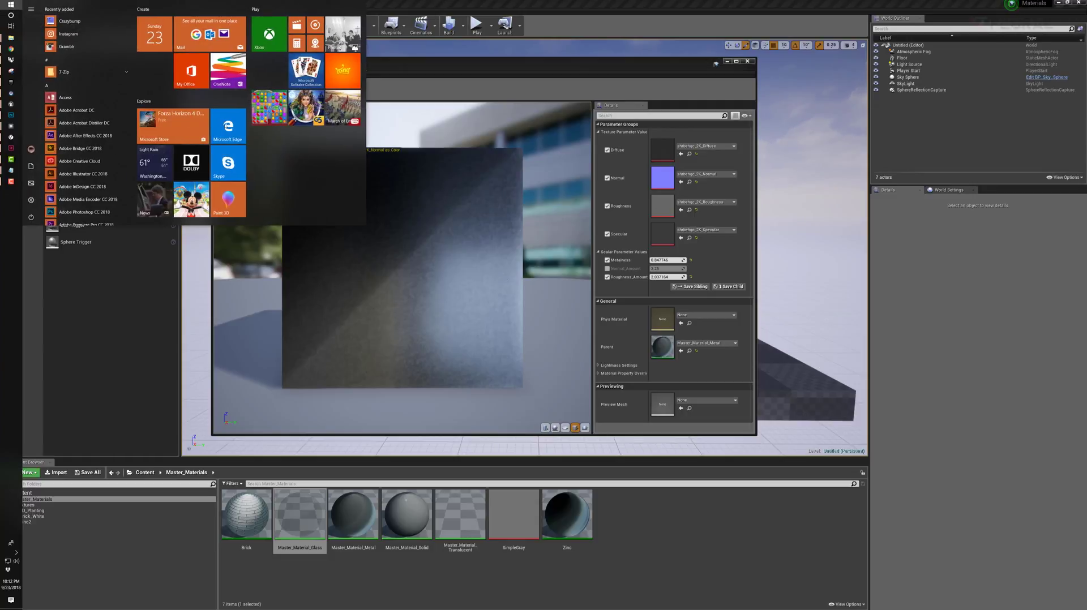
key(super)
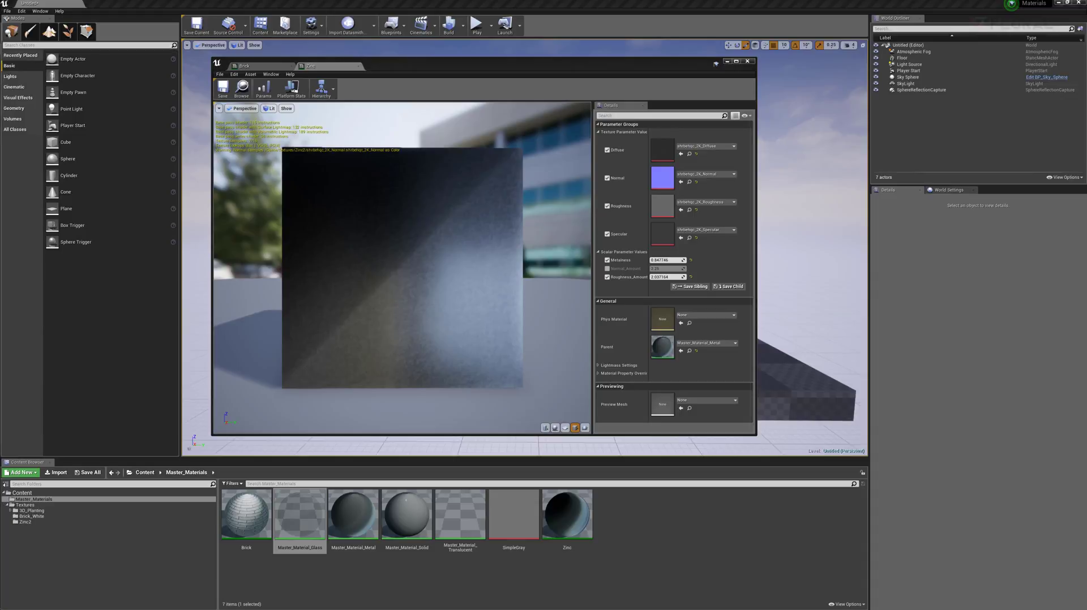
key(alt+Tab)
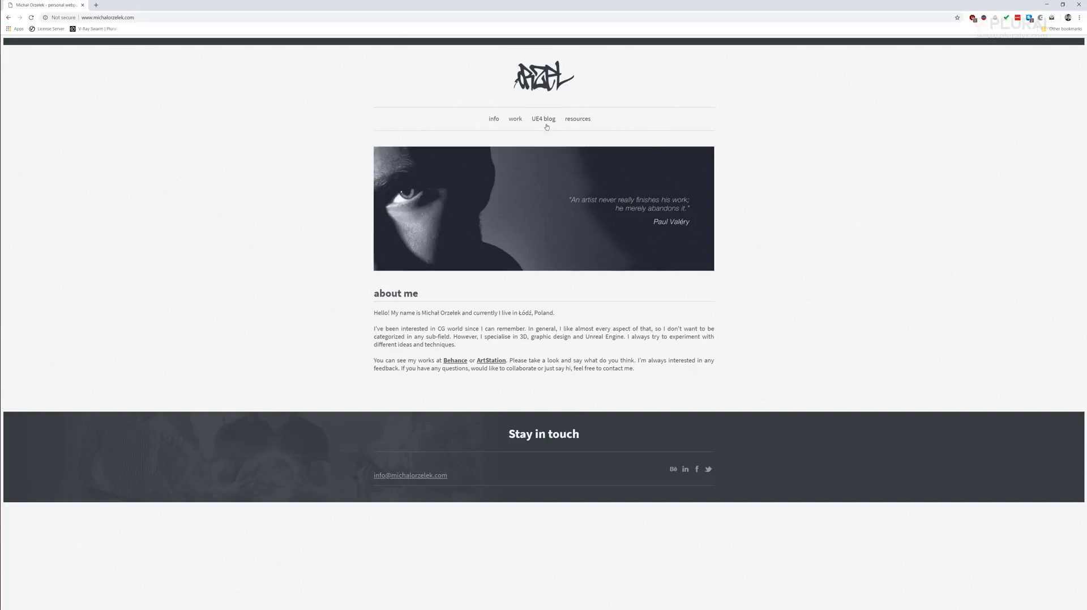
click(579, 120)
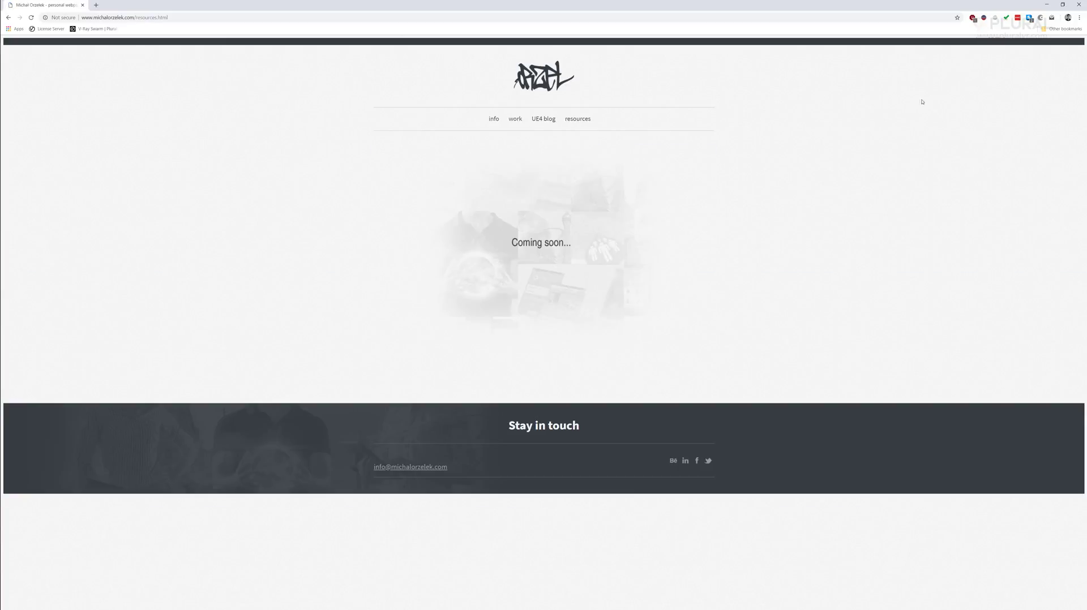
Return to the editor, look over the Master_Material_Glass node graph, then close it
click(1042, 5)
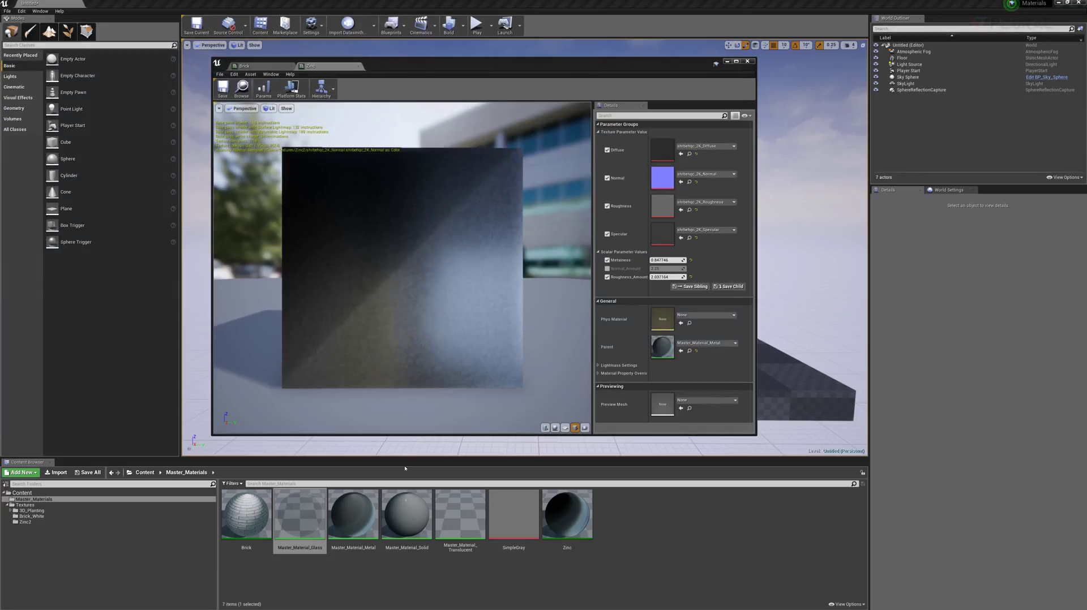
double_click(300, 516)
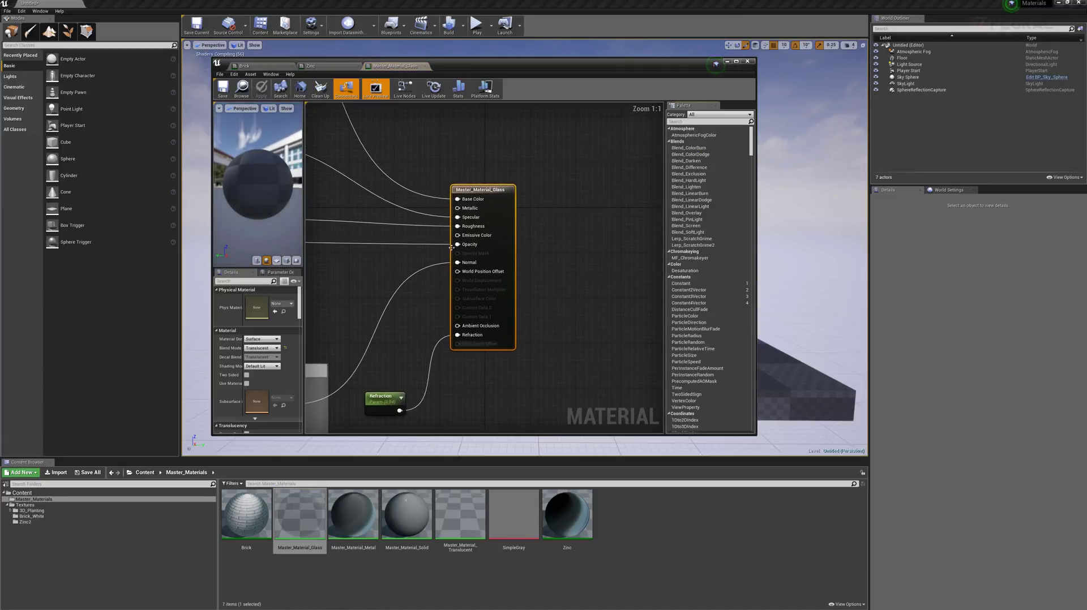
right_drag(442, 244, 527, 272)
scroll(542, 234, down, 8)
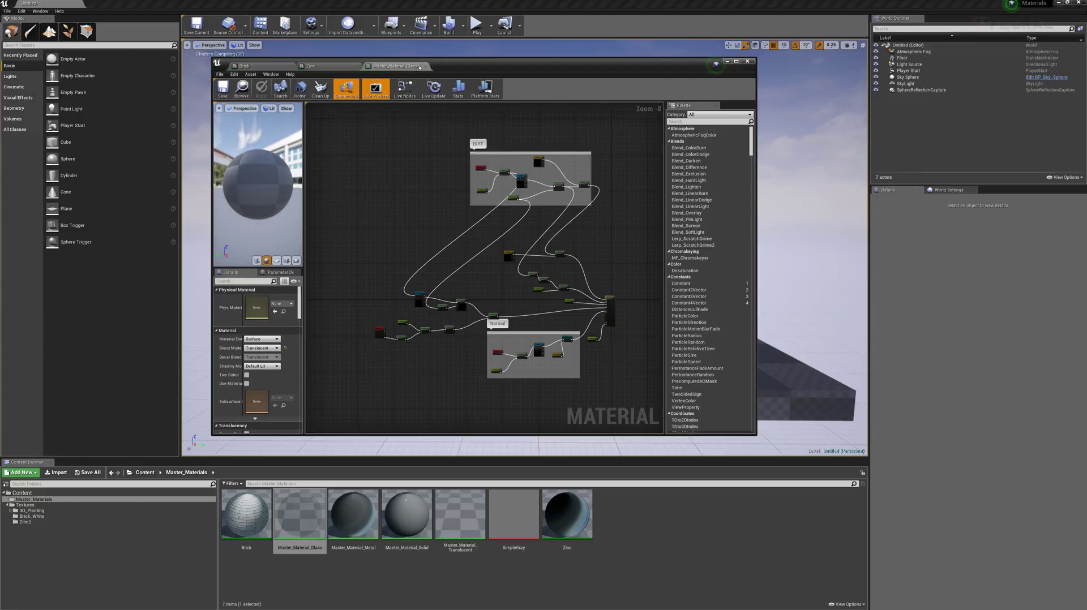
click(425, 66)
Create a material instance of the glass master material named 'Glass'
right_click(301, 519)
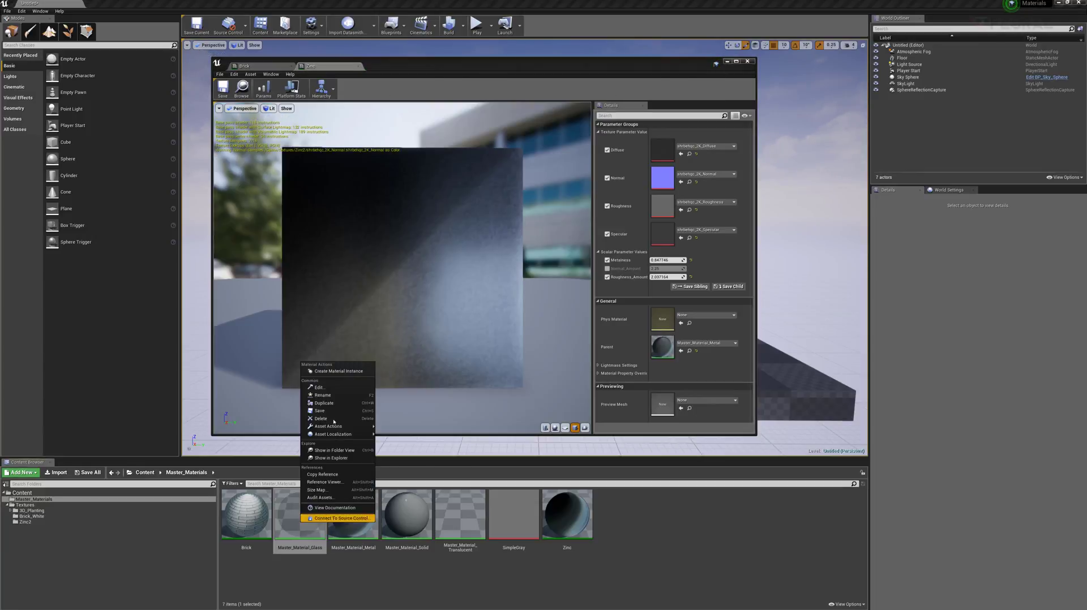
click(338, 371)
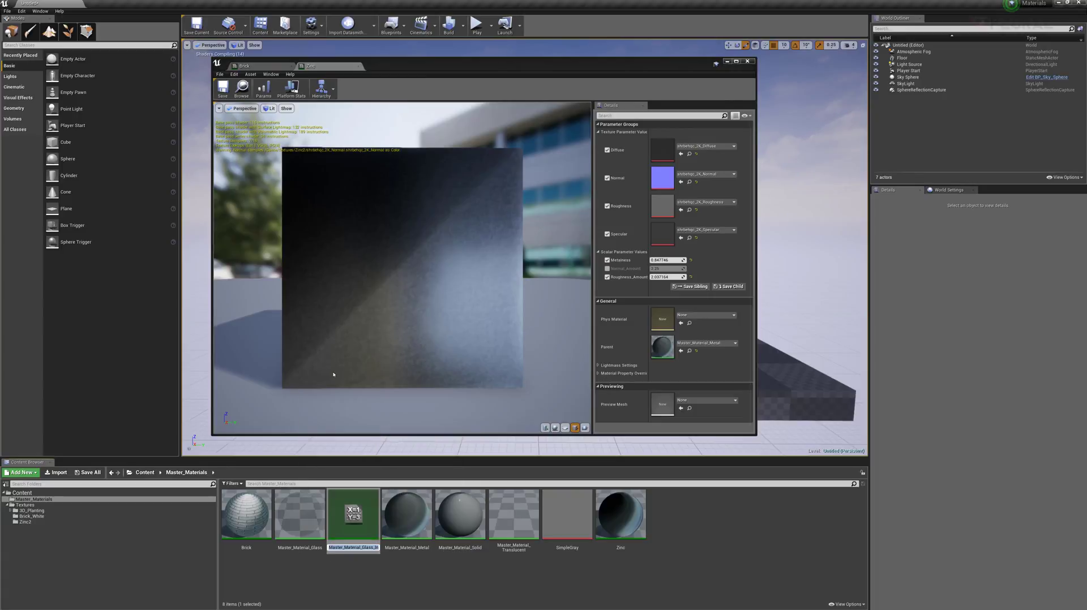
key(Return)
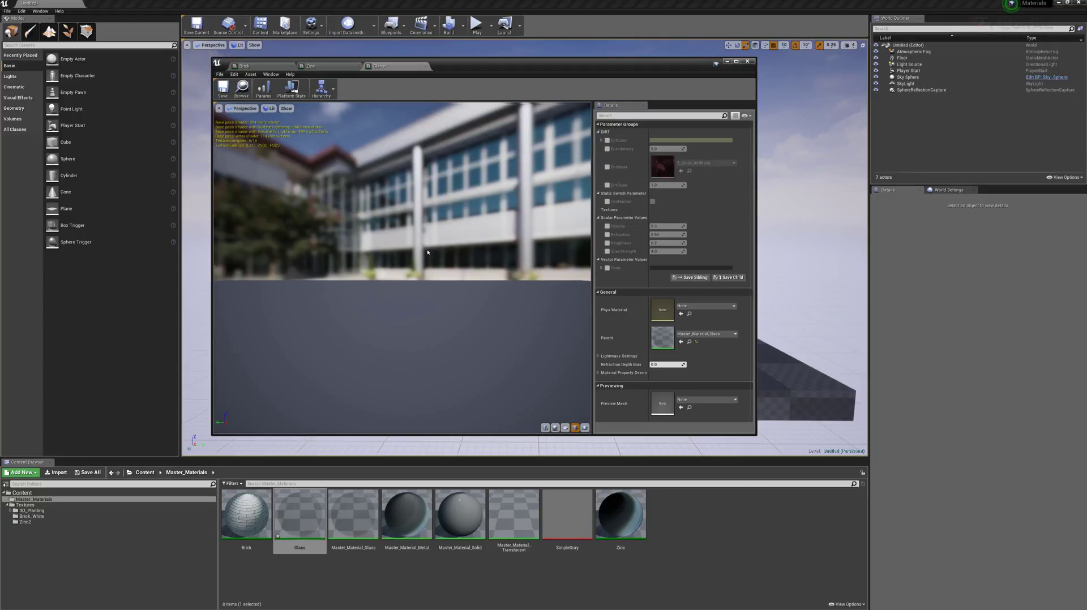
drag(427, 252, 366, 237)
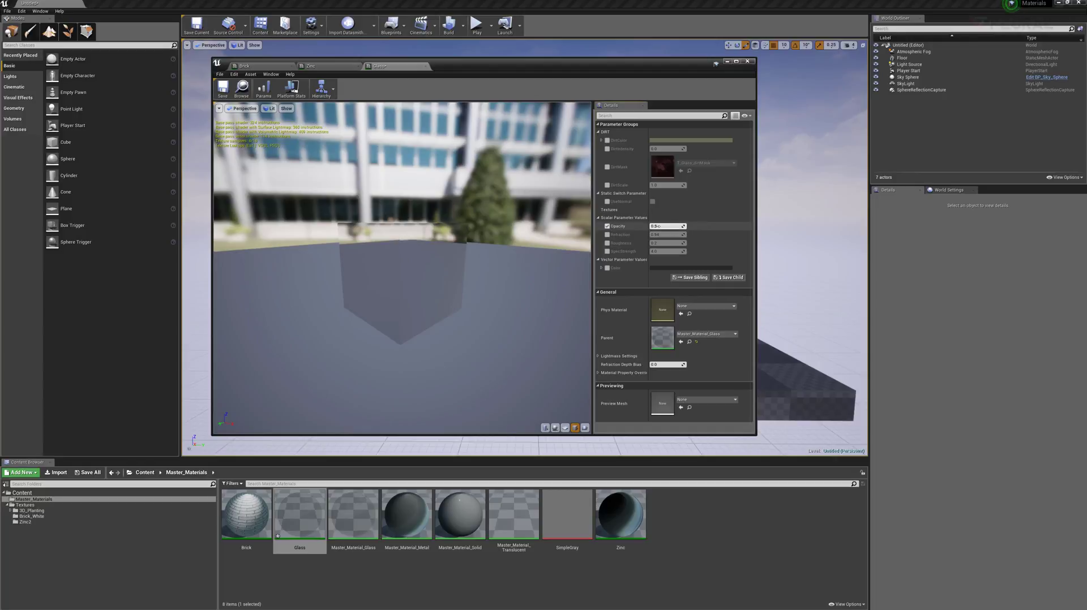
Set Glass opacity to about 0.68 and a dark purple colour, then close its editor
drag(668, 226, 705, 226)
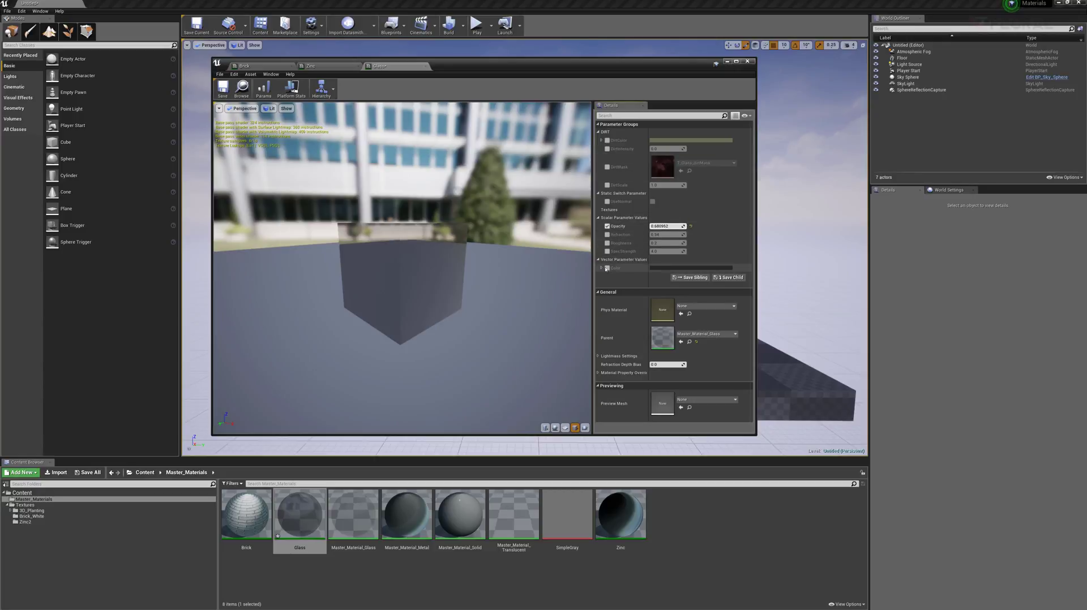
click(651, 268)
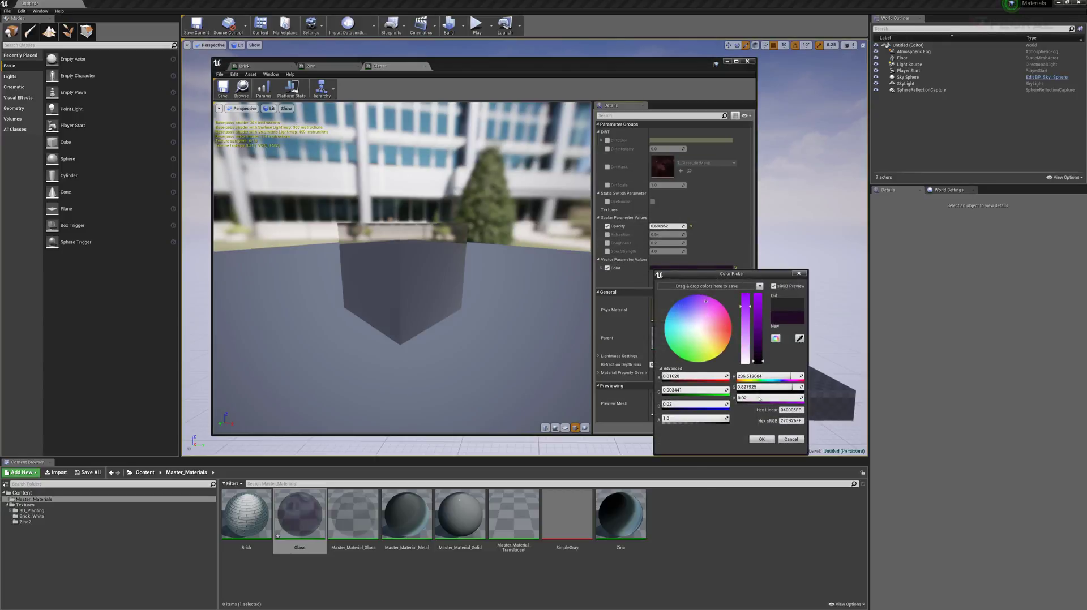
click(762, 440)
drag(431, 299, 461, 274)
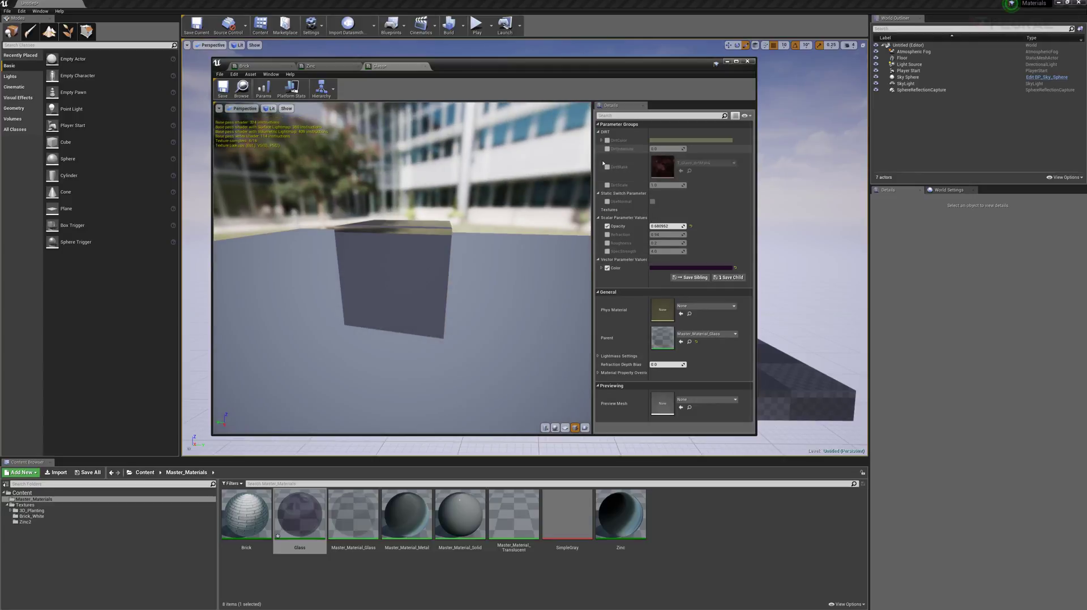
drag(371, 238, 419, 266)
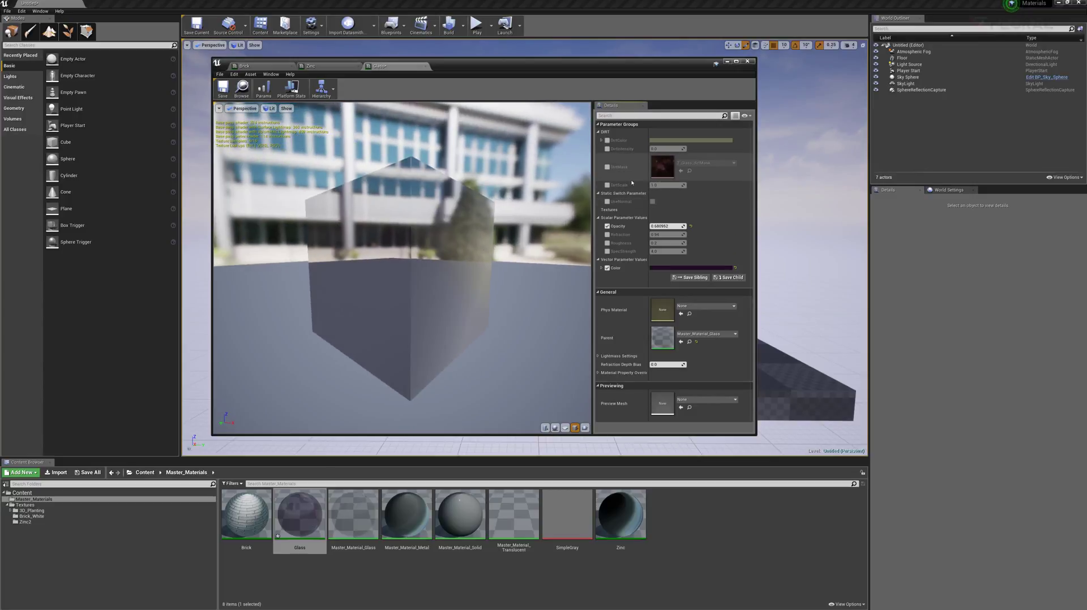
click(426, 66)
click(542, 313)
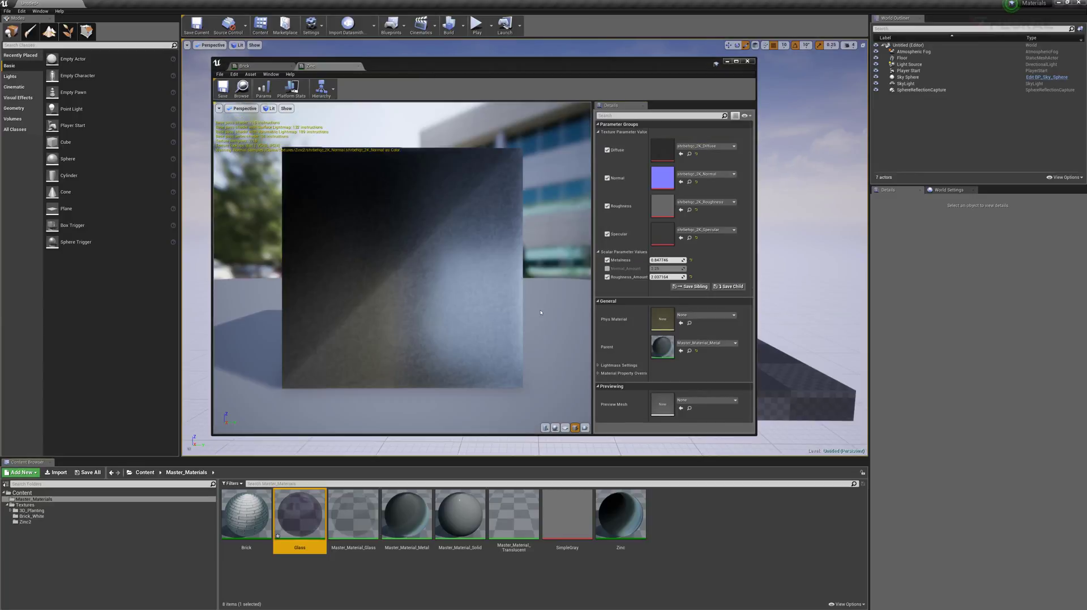
Close the Zinc and Brick editors and move Brick and Glass into the Content folder
click(359, 66)
click(292, 66)
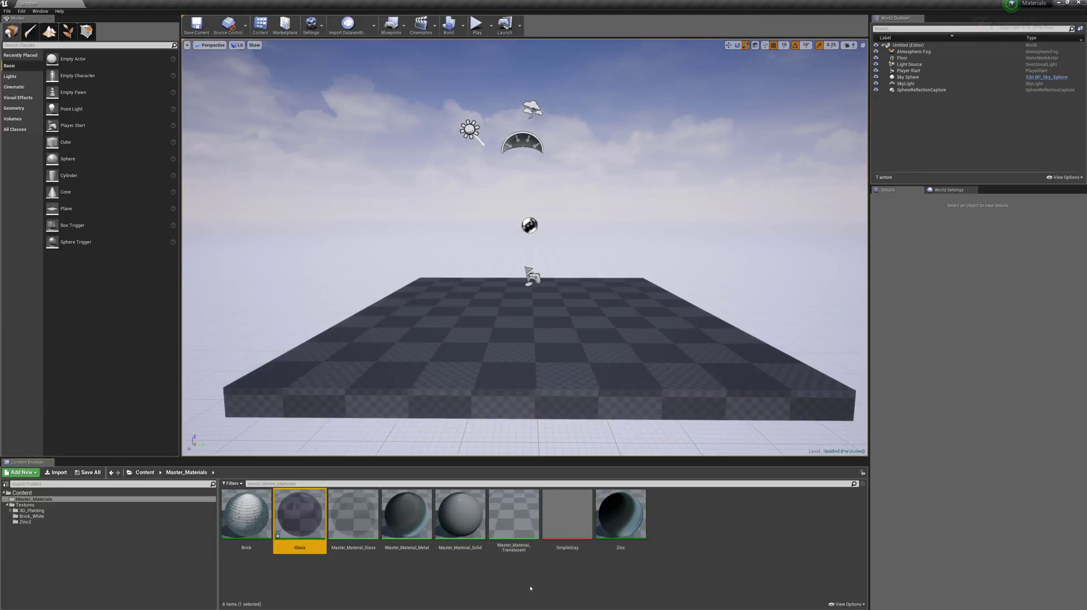
click(356, 518)
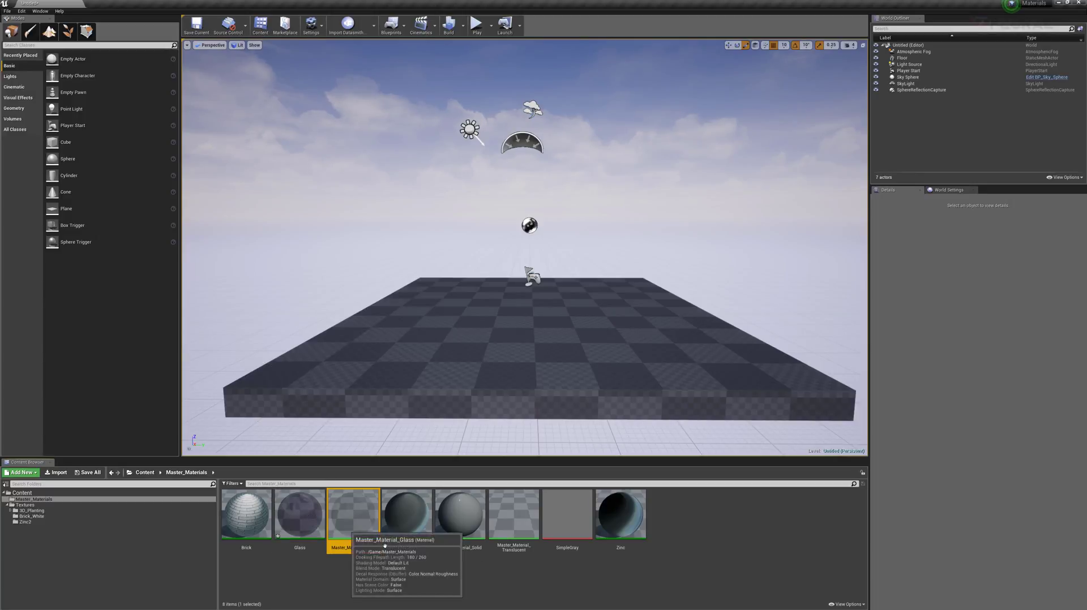
click(296, 526)
ctrl+click(246, 516)
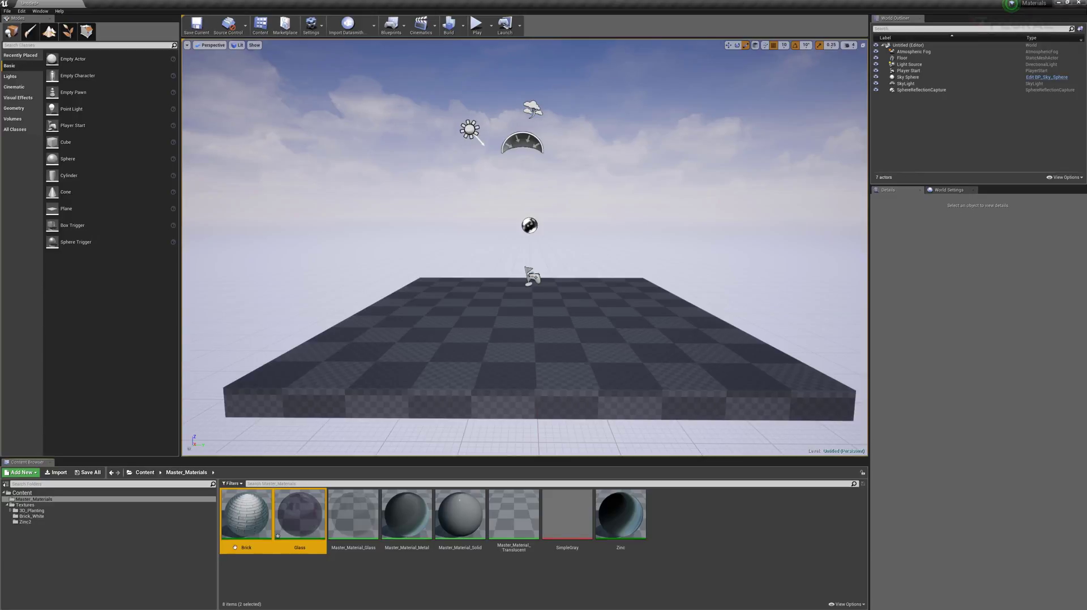
drag(301, 527, 44, 490)
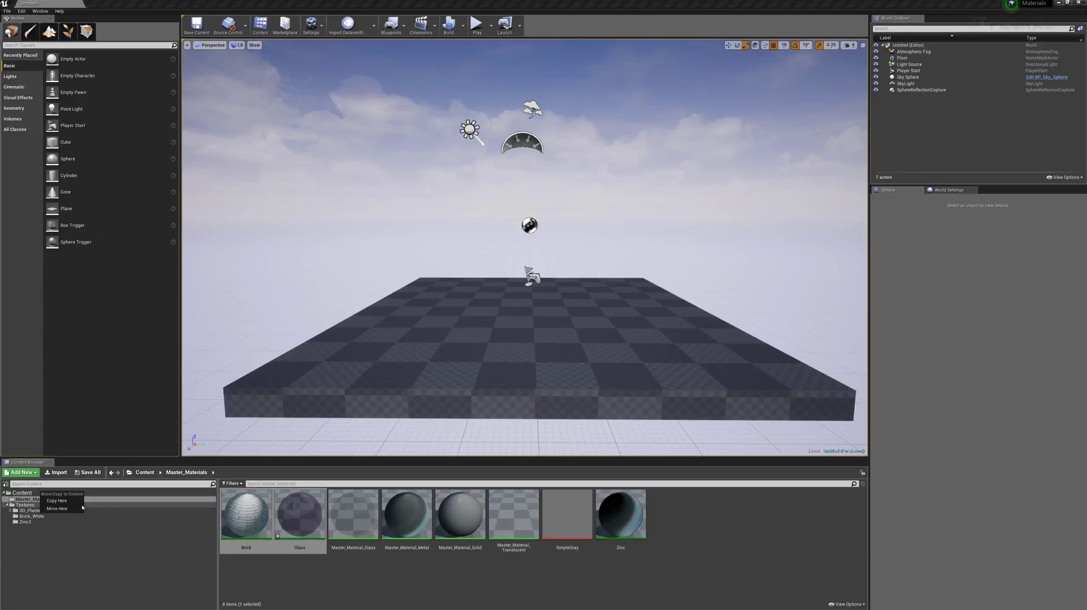
click(62, 507)
Move the Zinc instance into the Content folder
click(514, 527)
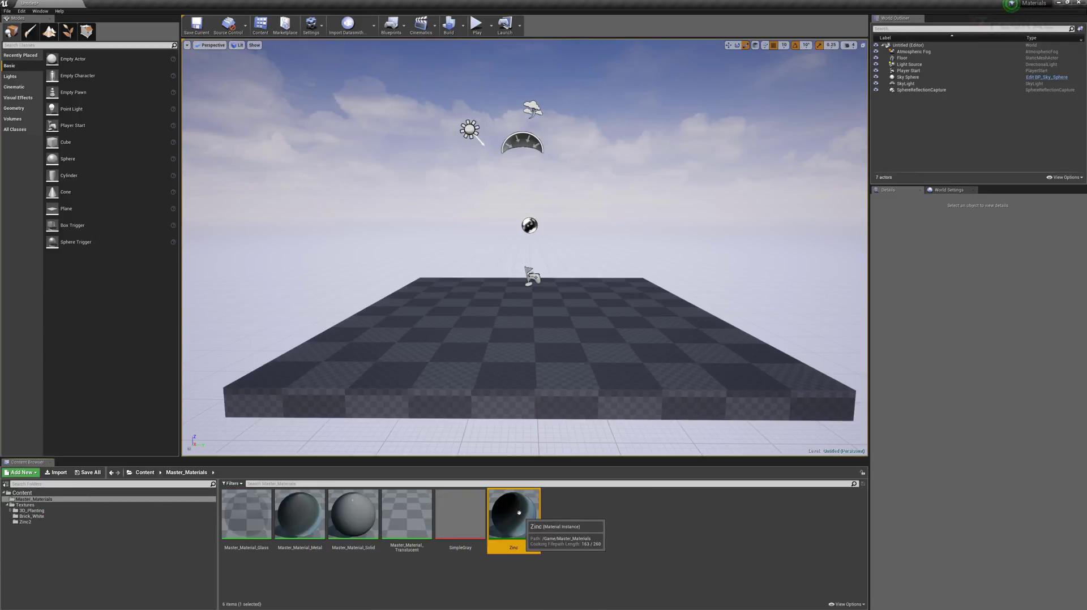
drag(513, 527, 56, 493)
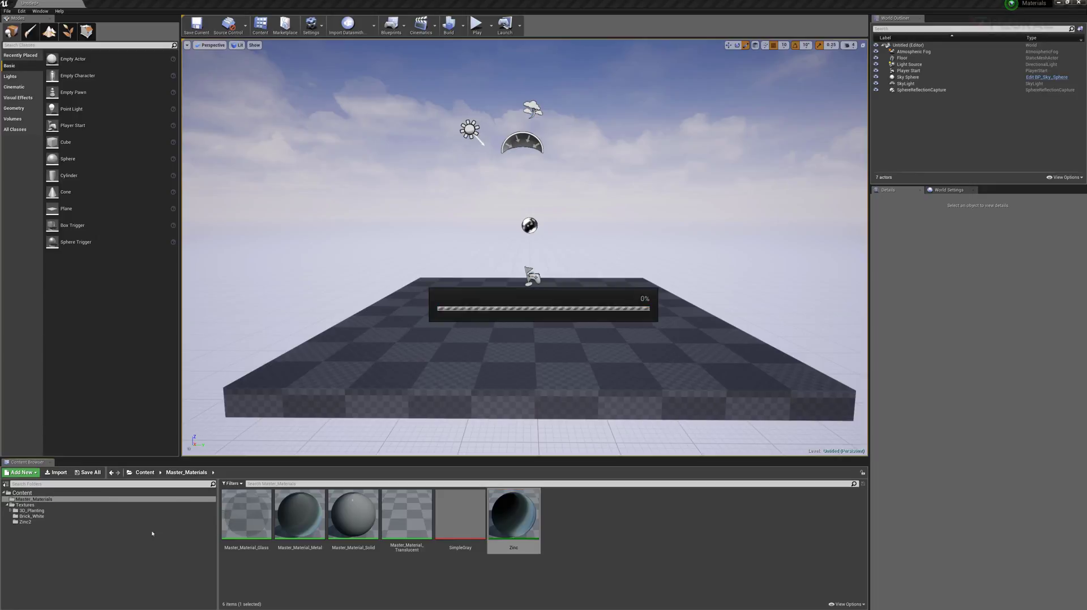
click(69, 509)
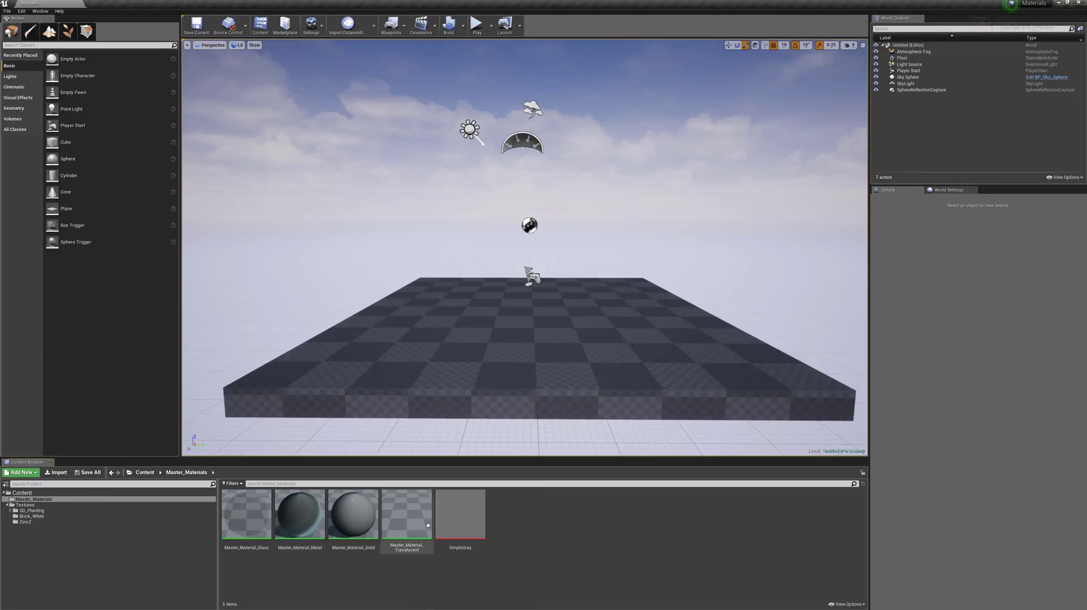
Open Master_Material_Translucent and centre its result, Multiply and Append nodes in the graph
double_click(406, 515)
scroll(498, 259, down, 8)
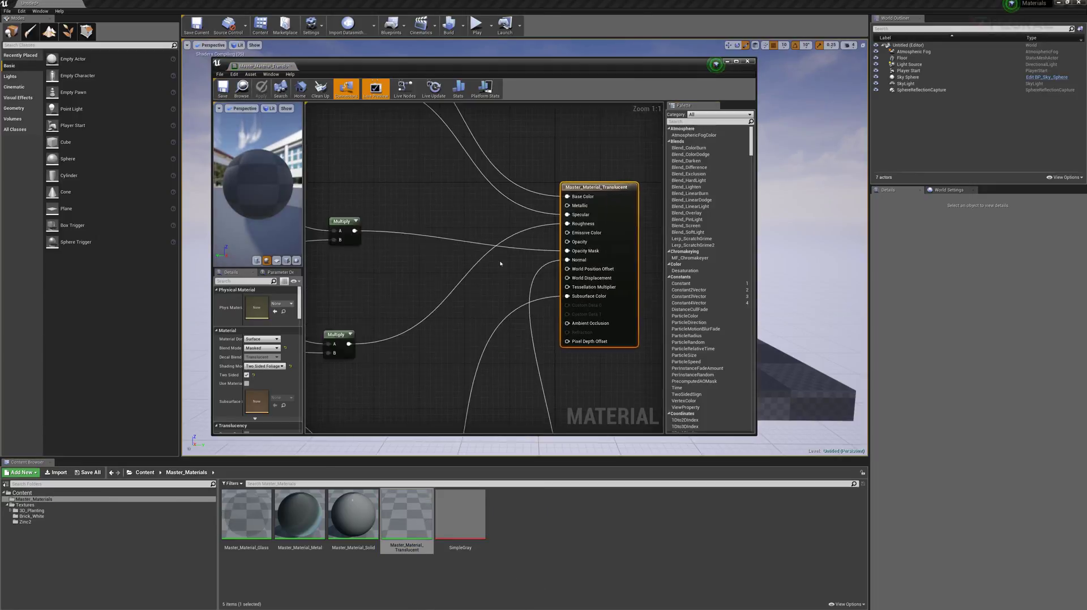
scroll(549, 201, up, 4)
scroll(548, 201, up, 5)
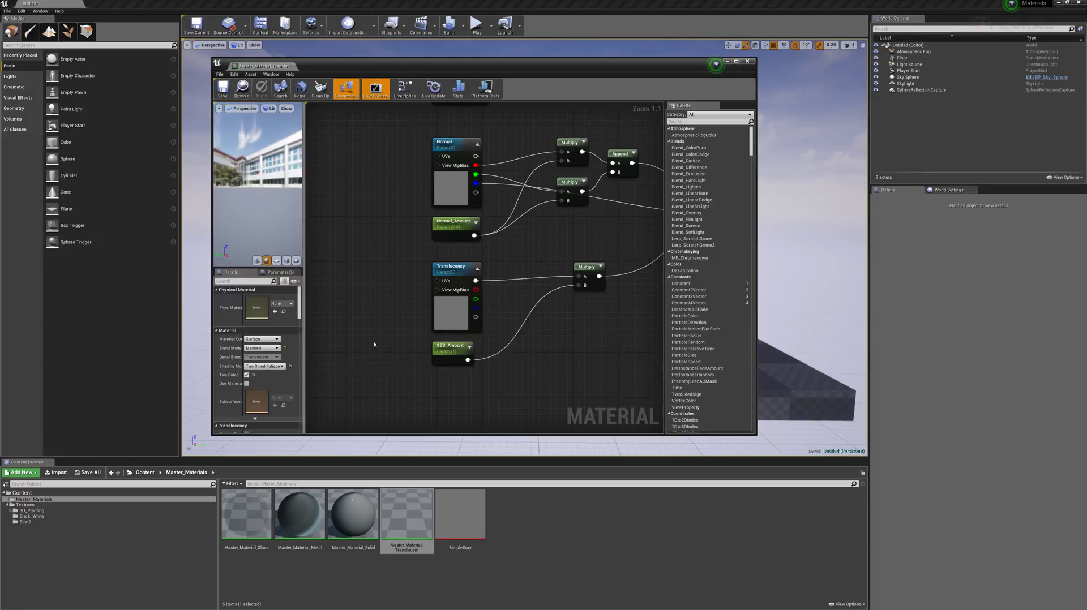
right_drag(566, 317, 313, 316)
right_drag(479, 420, 541, 373)
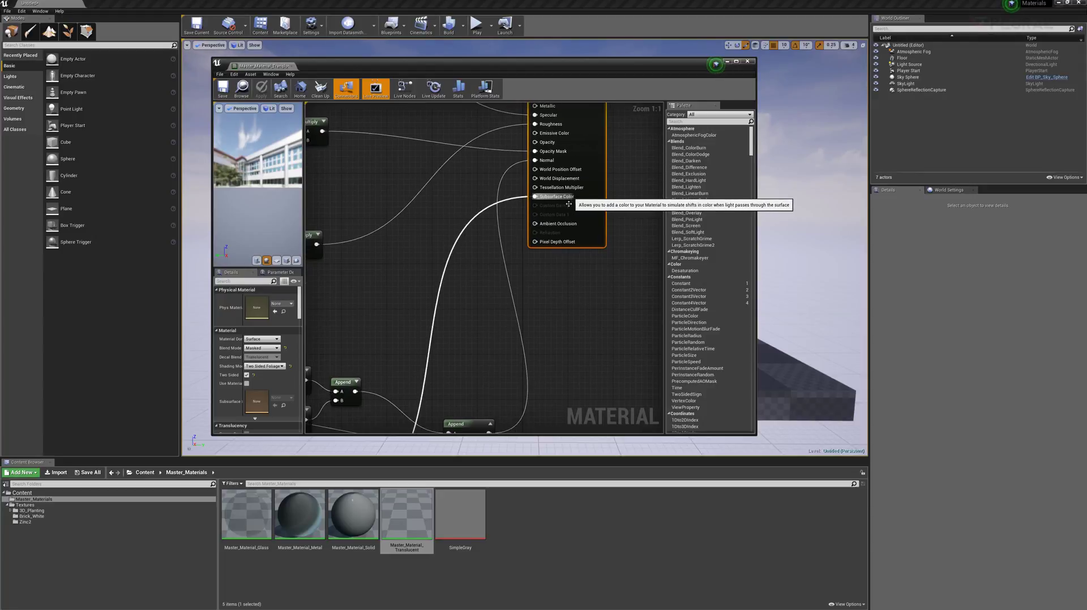
Fit the whole translucent node network in view, then return to the Content folder
scroll(558, 197, down, 3)
right_drag(493, 351, 565, 278)
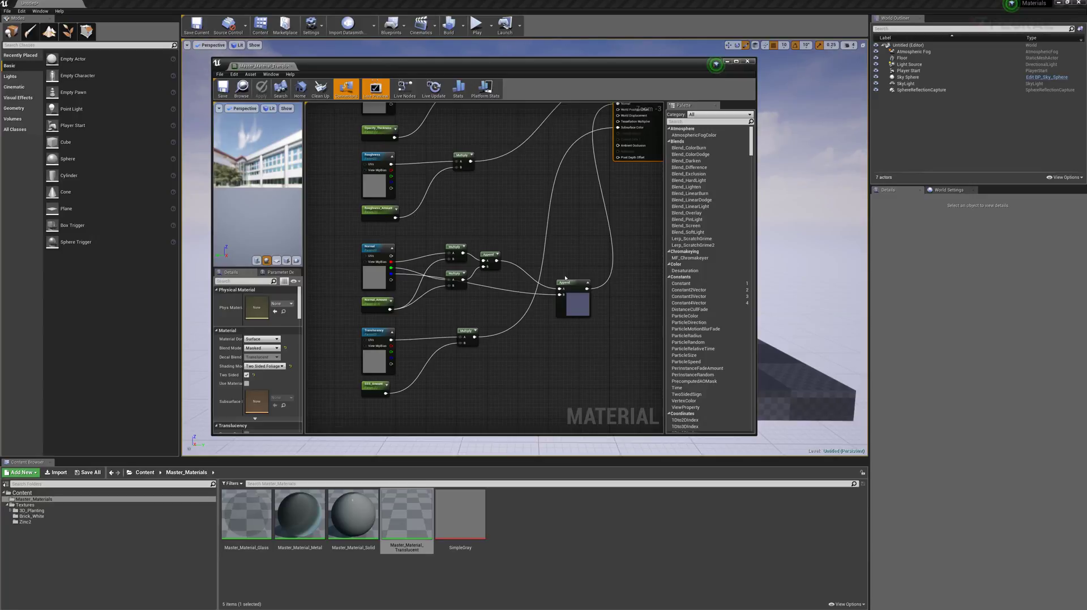
right_drag(565, 278, 594, 315)
scroll(414, 192, down, 2)
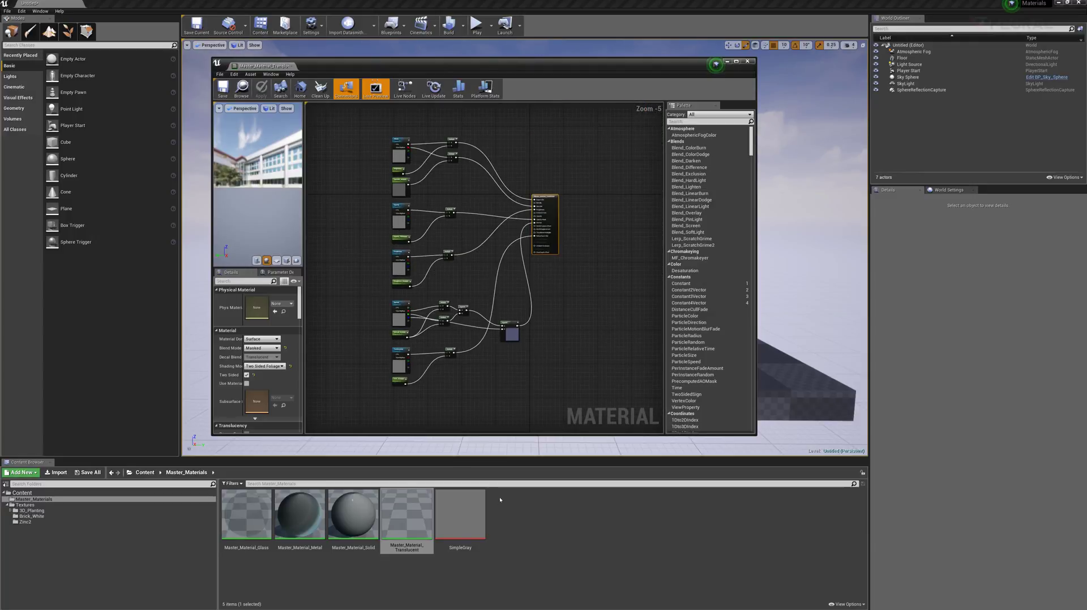
click(459, 513)
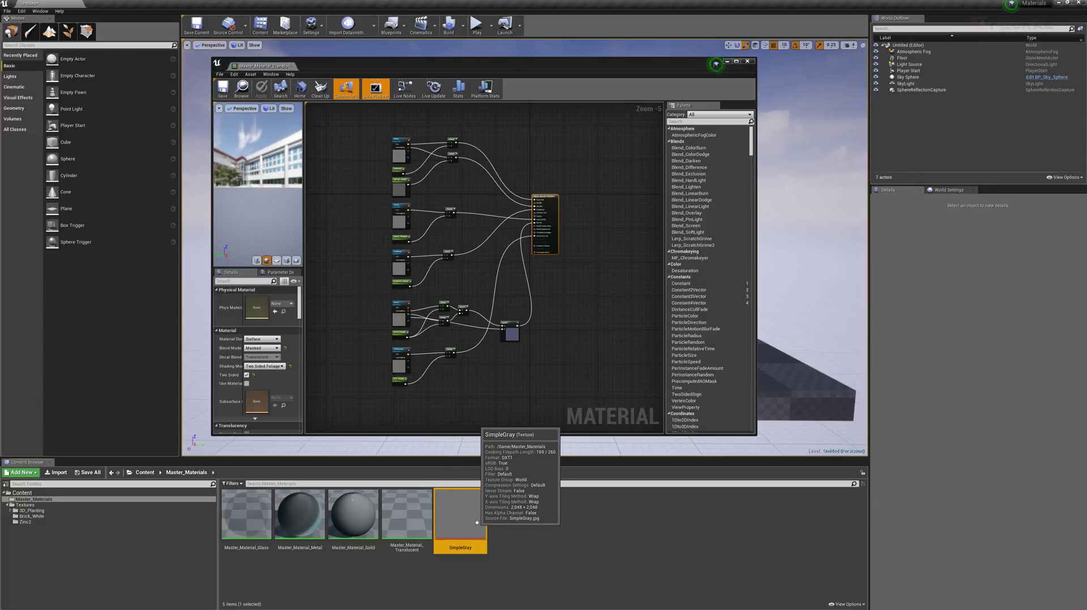
click(145, 472)
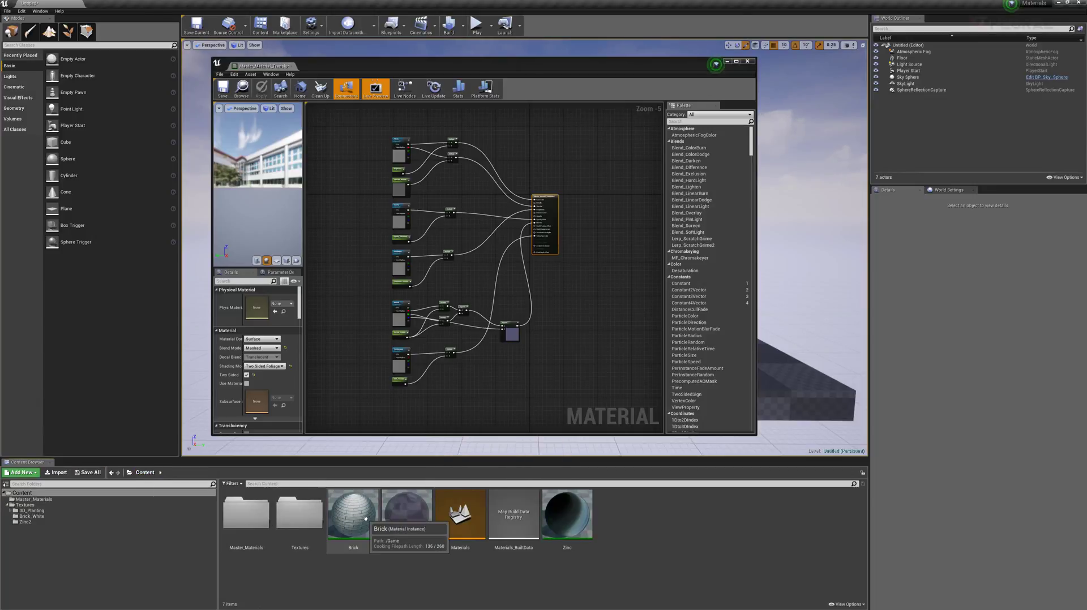